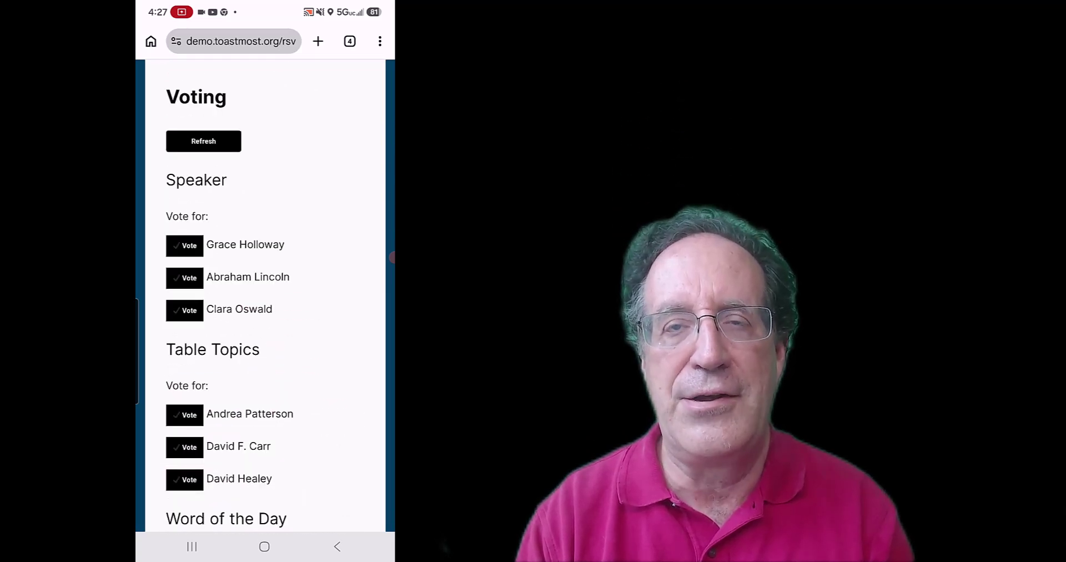
Cast a vote for the first candidate on the Speaker ballot.
{"action": "left_click", "coordinate": [185, 245]}
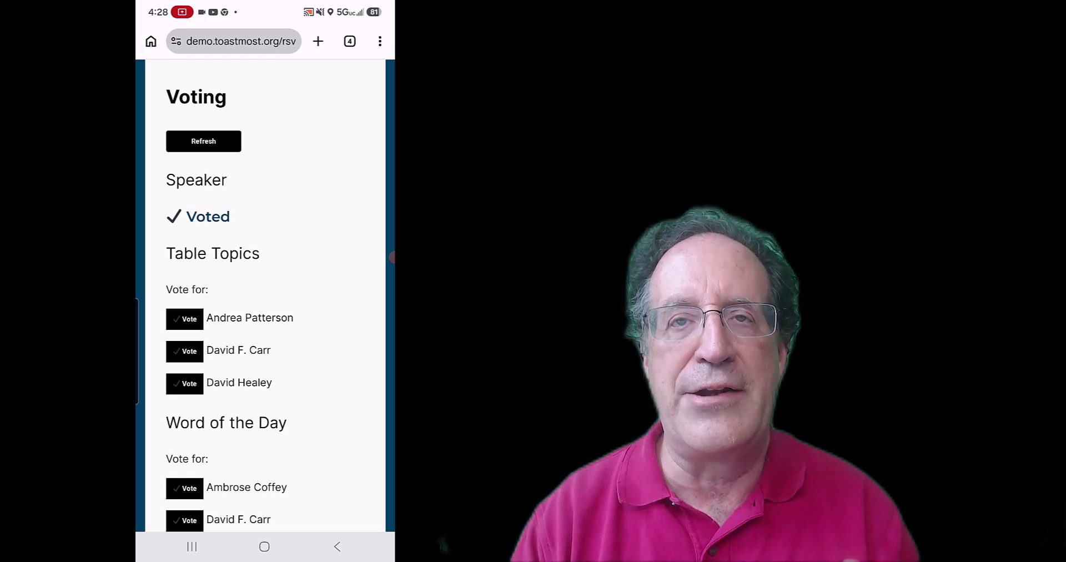
{"action": "scroll", "coordinate": [265, 295], "scroll_direction": "down", "scroll_amount": 2}
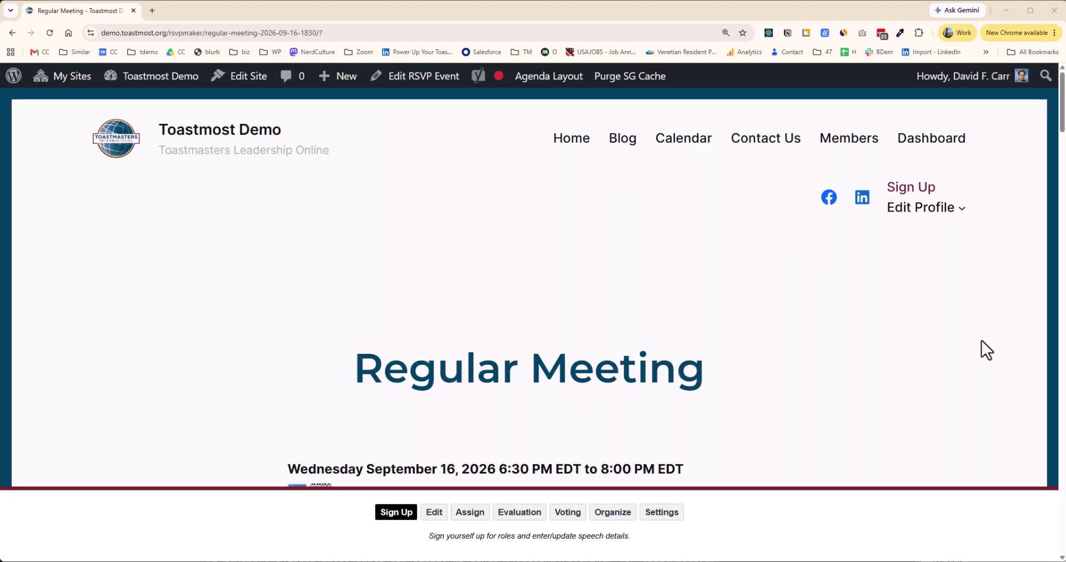
{"action": "scroll", "coordinate": [981, 340], "scroll_direction": "down", "scroll_amount": 5}
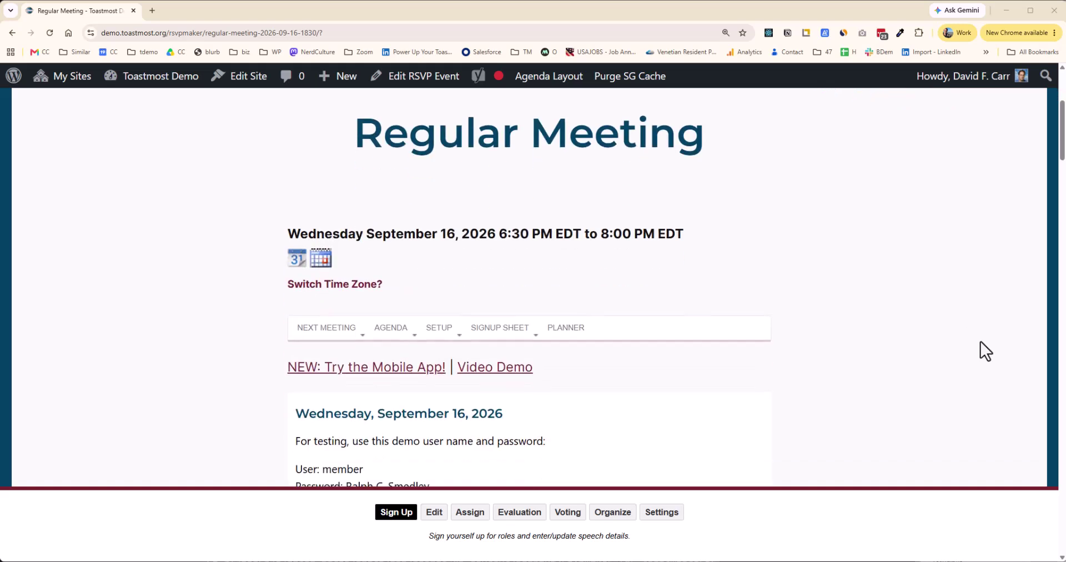
{"action": "scroll", "coordinate": [979, 342], "scroll_direction": "up", "scroll_amount": 5}
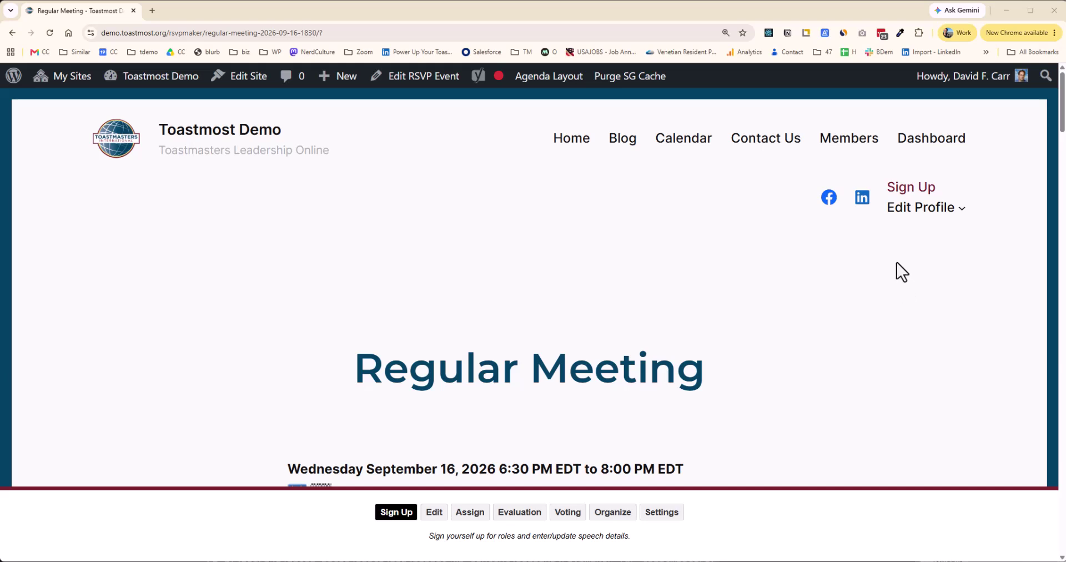
{"action": "mouse_move", "coordinate": [977, 83]}
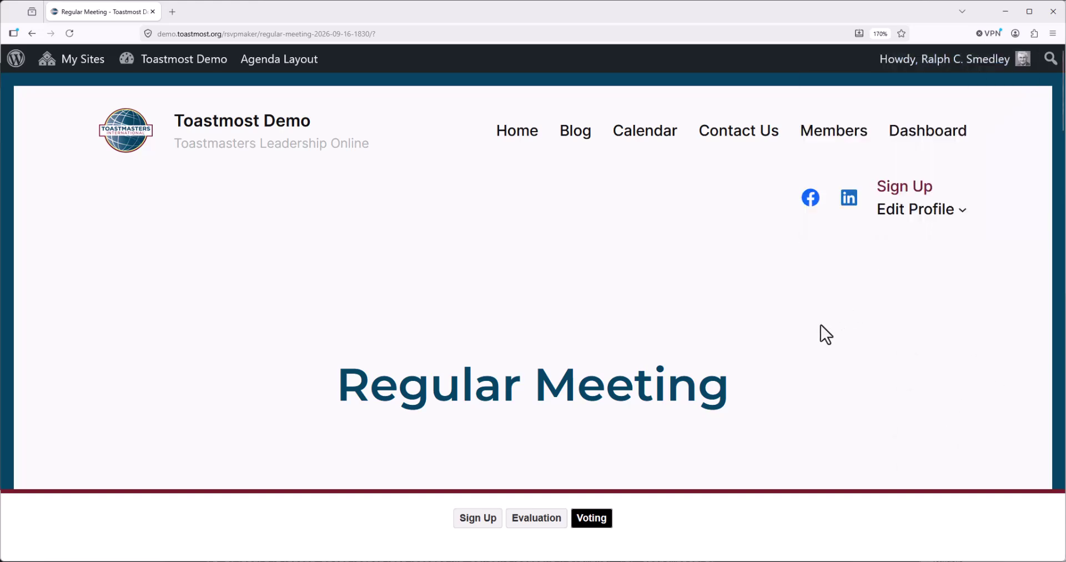
Sign up for the Vote Counter role on the September 16, 2026 meeting's role list.
{"action": "scroll", "coordinate": [854, 320], "scroll_direction": "down", "scroll_amount": 6}
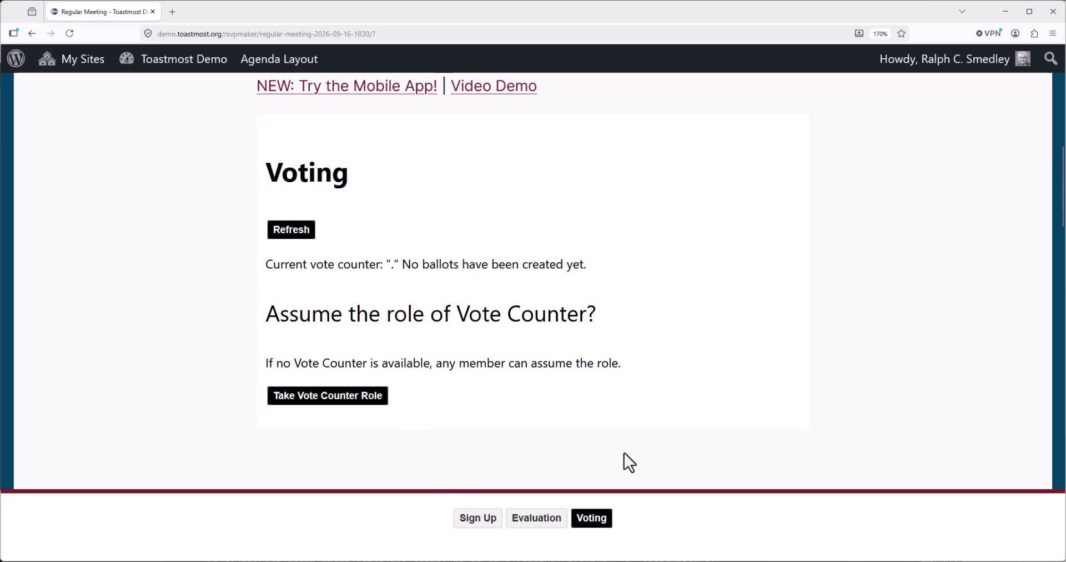
{"action": "left_click", "coordinate": [487, 521]}
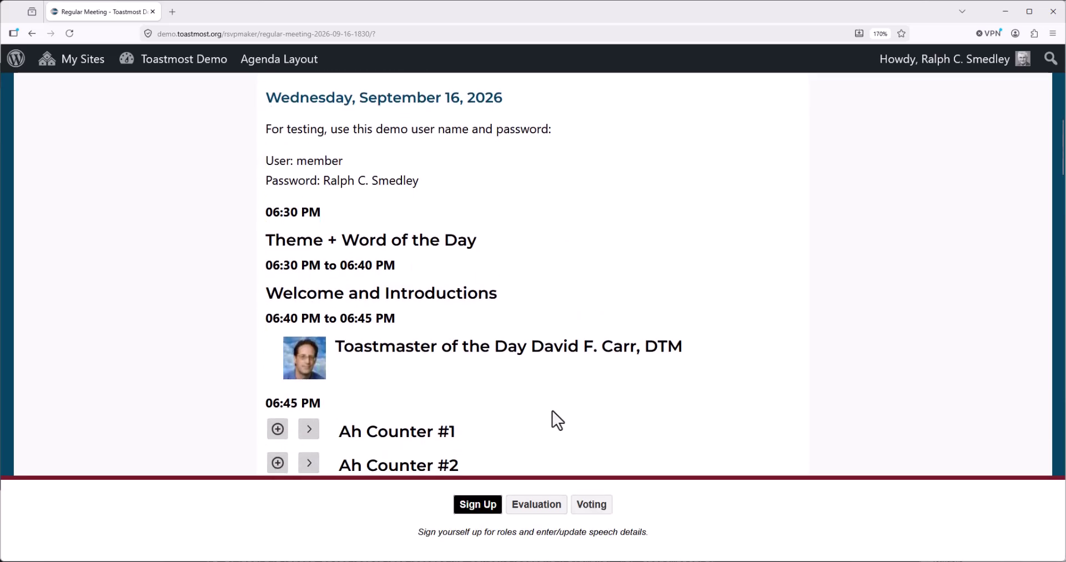
{"action": "scroll", "coordinate": [552, 416], "scroll_direction": "down", "scroll_amount": 5}
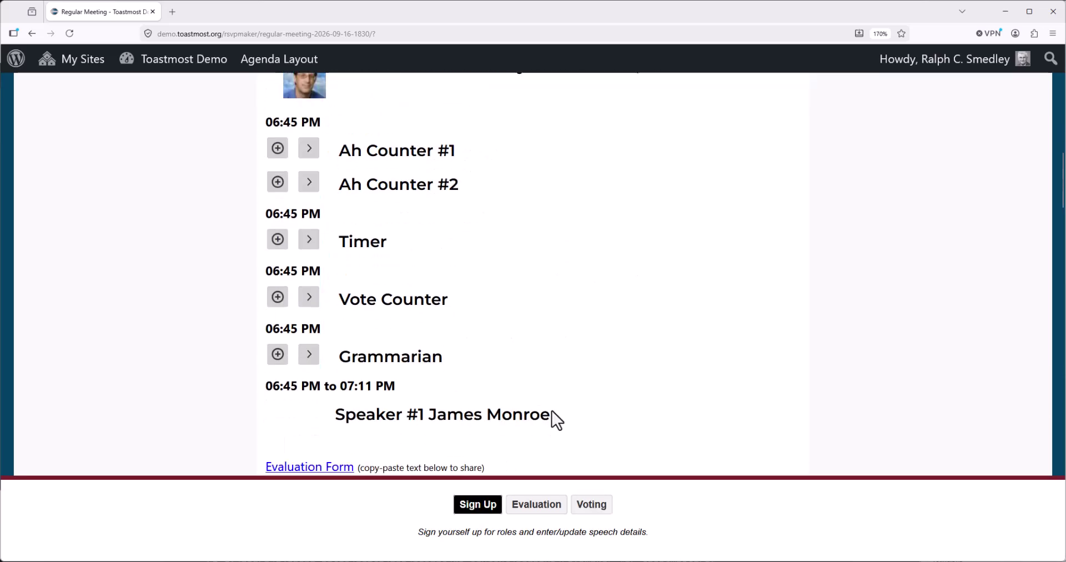
{"action": "left_click", "coordinate": [279, 300]}
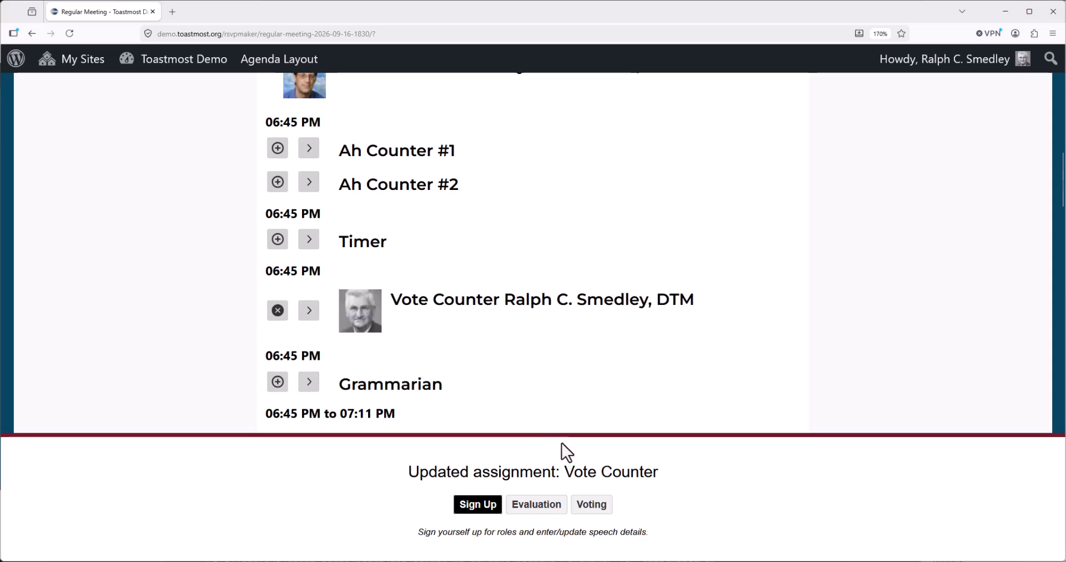
Open the meeting's Vote Counter's Tool to view the ballot setup.
{"action": "left_click", "coordinate": [592, 505]}
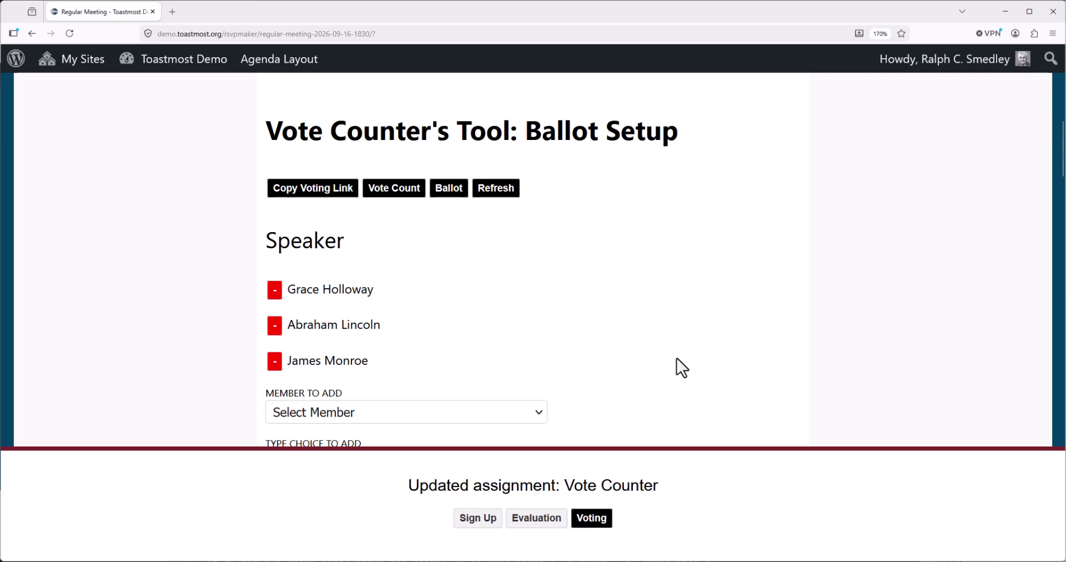
{"action": "scroll", "coordinate": [674, 364], "scroll_direction": "up", "scroll_amount": 3}
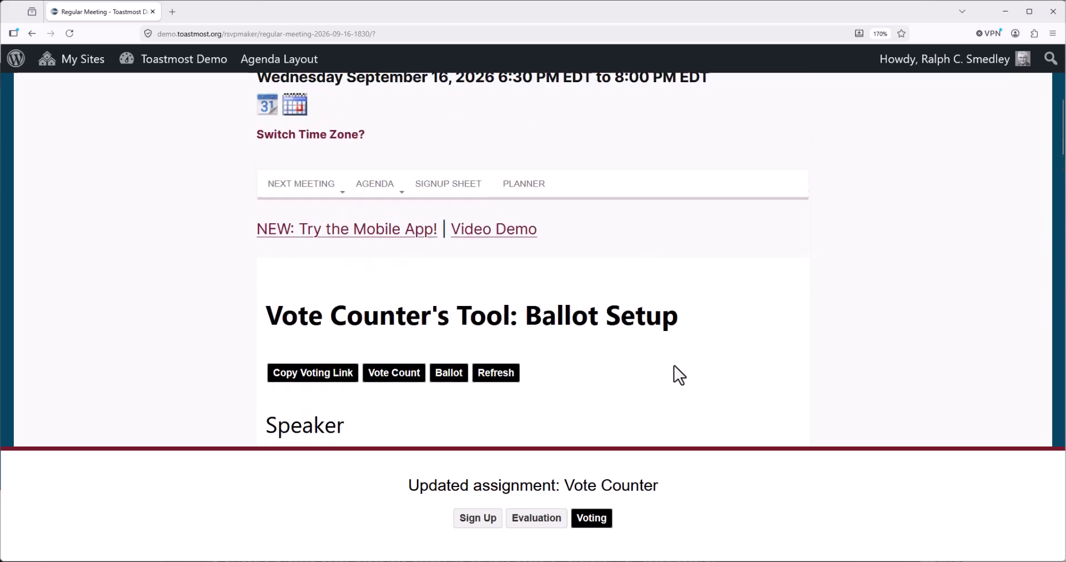
{"action": "scroll", "coordinate": [674, 368], "scroll_direction": "down", "scroll_amount": 2}
{"action": "scroll", "coordinate": [673, 369], "scroll_direction": "down", "scroll_amount": 2}
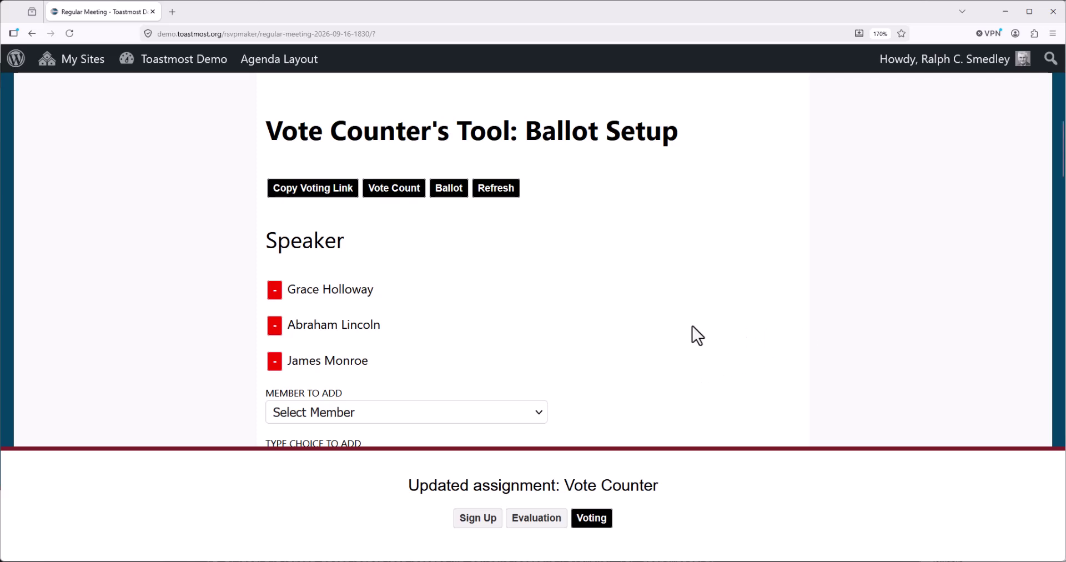
Remove the third candidate from the Speaker ballot and add a replacement from the member list.
{"action": "scroll", "coordinate": [425, 314], "scroll_direction": "down", "scroll_amount": 4}
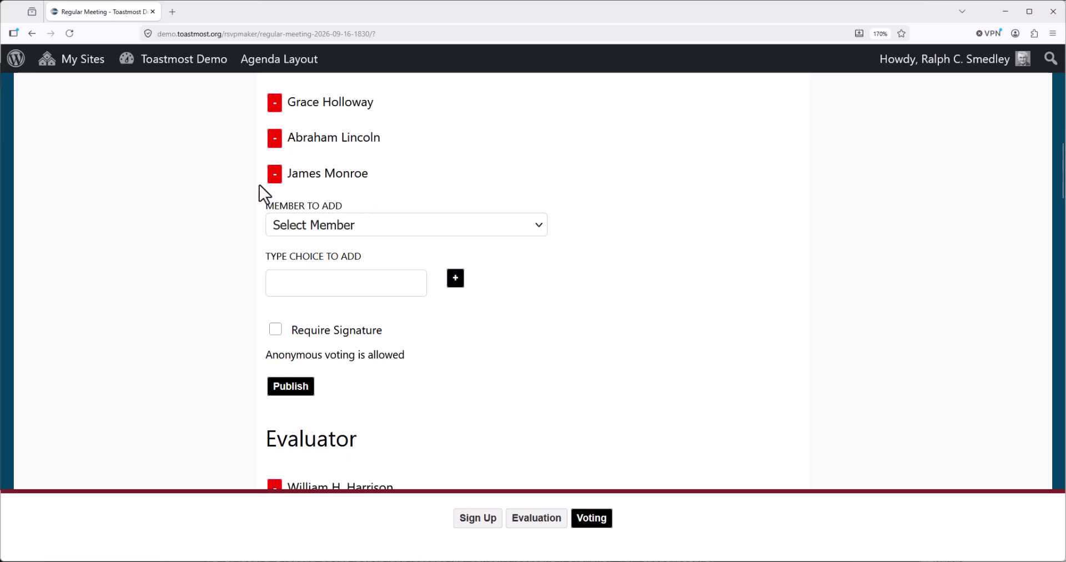
{"action": "left_click", "coordinate": [274, 174]}
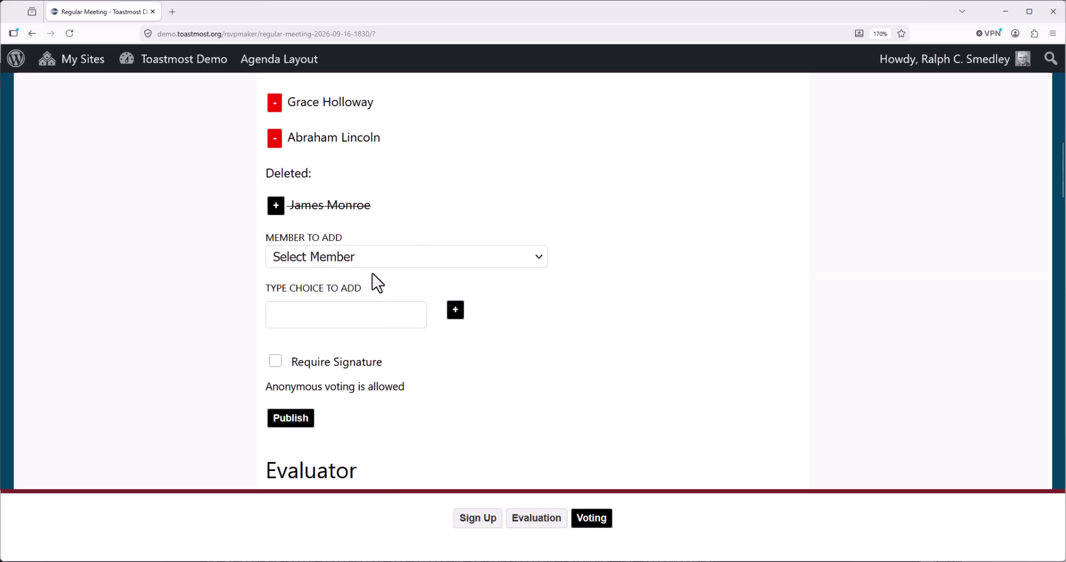
{"action": "left_click", "coordinate": [364, 259]}
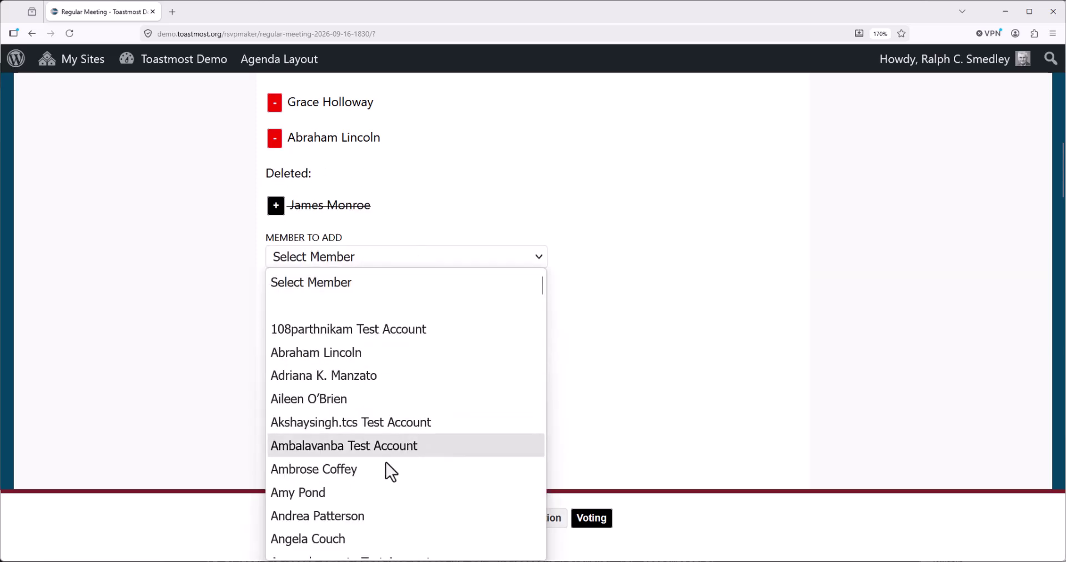
{"action": "scroll", "coordinate": [363, 529], "scroll_direction": "down", "scroll_amount": 6}
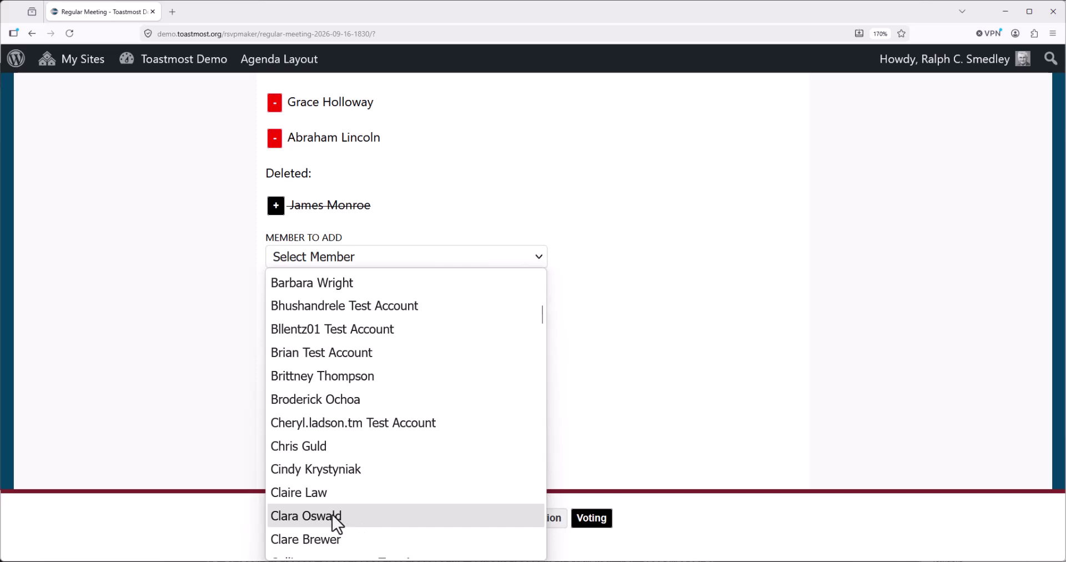
{"action": "left_click", "coordinate": [336, 518]}
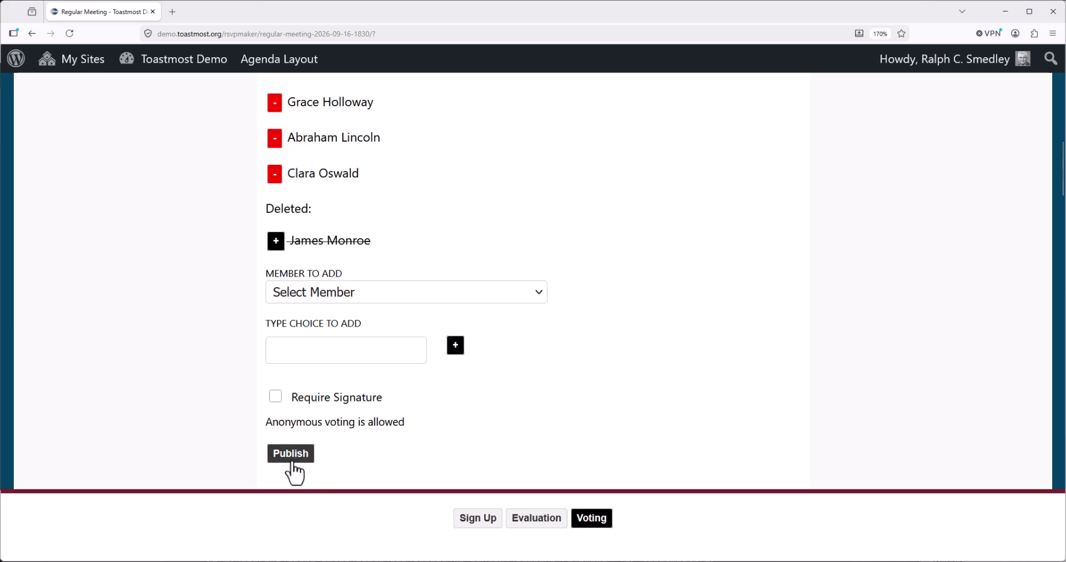
Publish the Speaker ballot with anonymous voting and copy its voting link.
{"action": "left_click", "coordinate": [292, 465]}
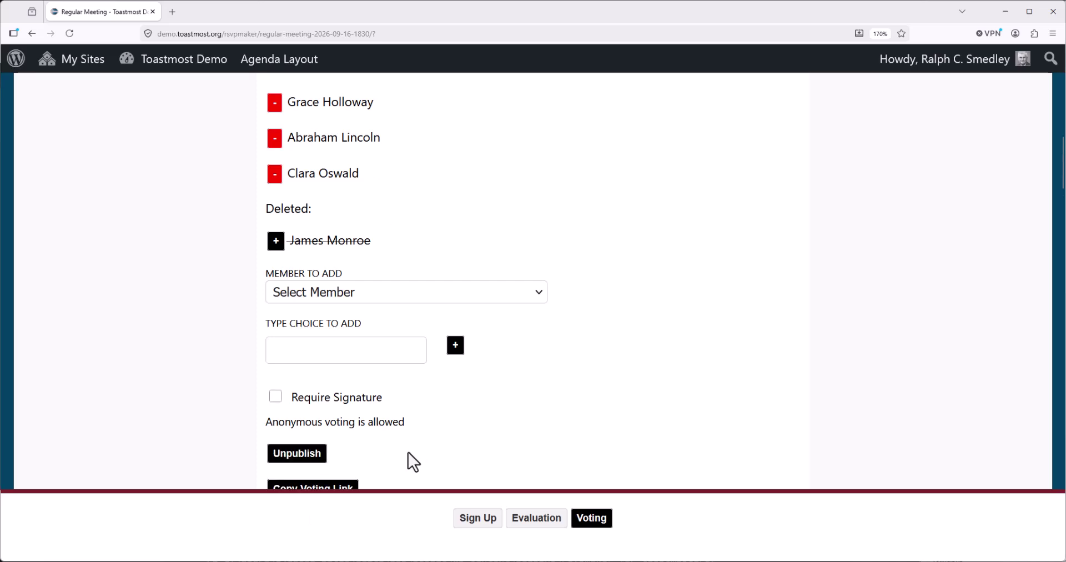
{"action": "scroll", "coordinate": [405, 453], "scroll_direction": "down", "scroll_amount": 3}
{"action": "scroll", "coordinate": [398, 451], "scroll_direction": "up", "scroll_amount": 3}
{"action": "scroll", "coordinate": [398, 454], "scroll_direction": "down", "scroll_amount": 1}
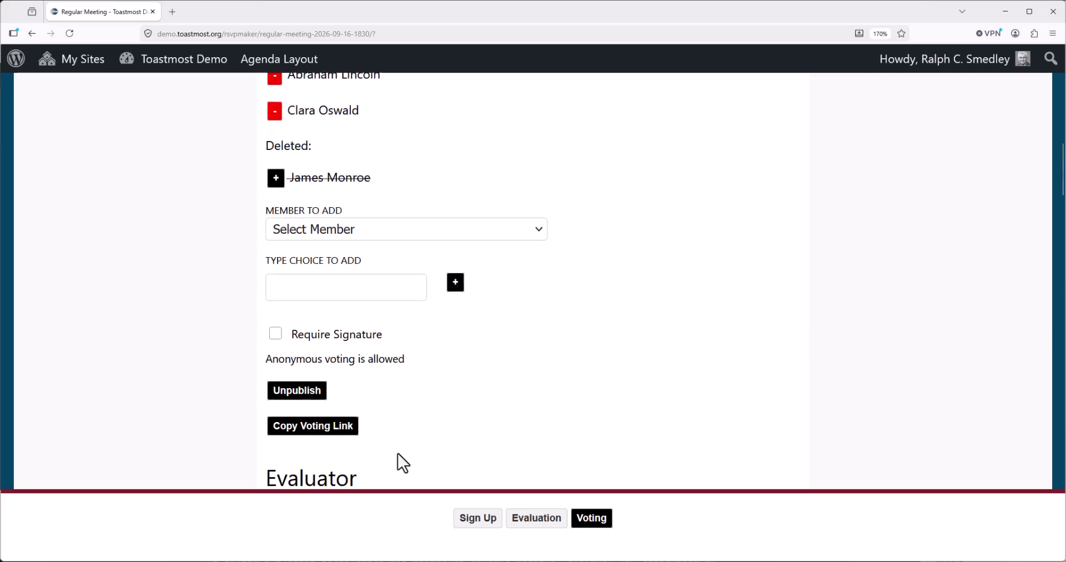
{"action": "scroll", "coordinate": [398, 454], "scroll_direction": "down", "scroll_amount": 1}
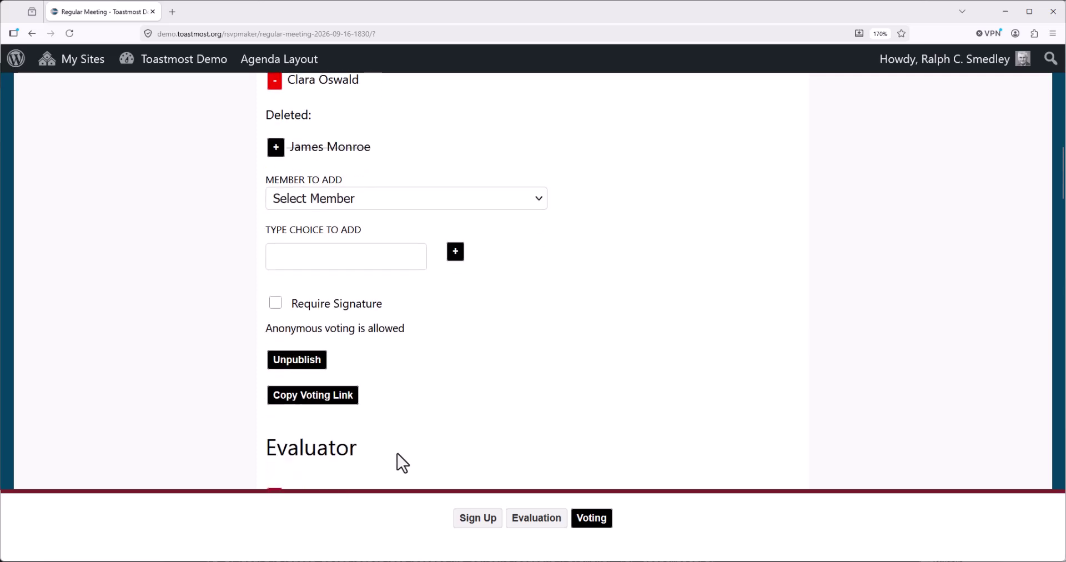
{"action": "left_click", "coordinate": [318, 404]}
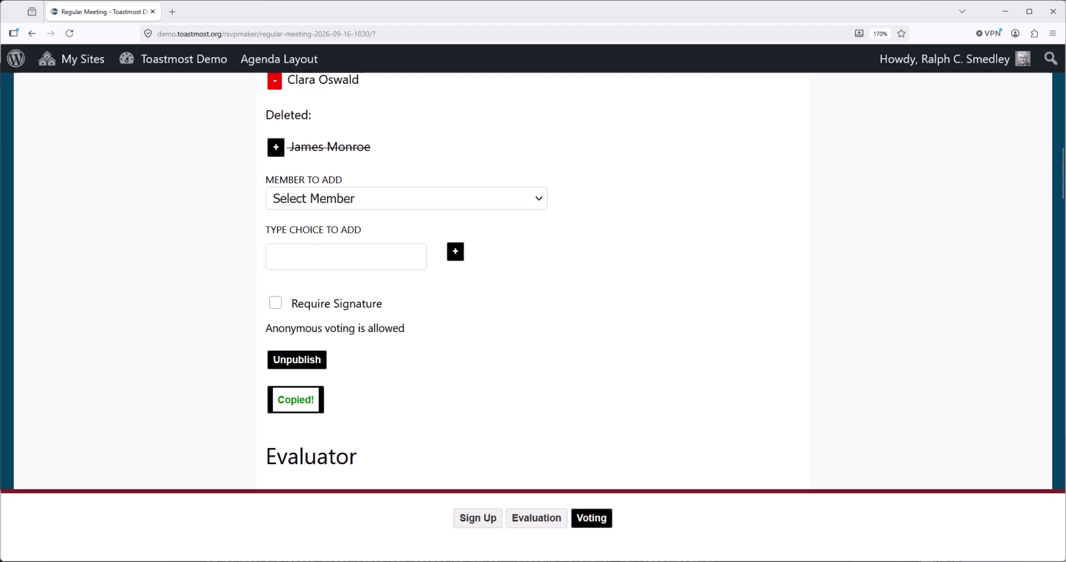
Switch to the Zoom meeting and post the copied voting link in the chat to everyone.
{"action": "key", "text": "alt+Tab"}
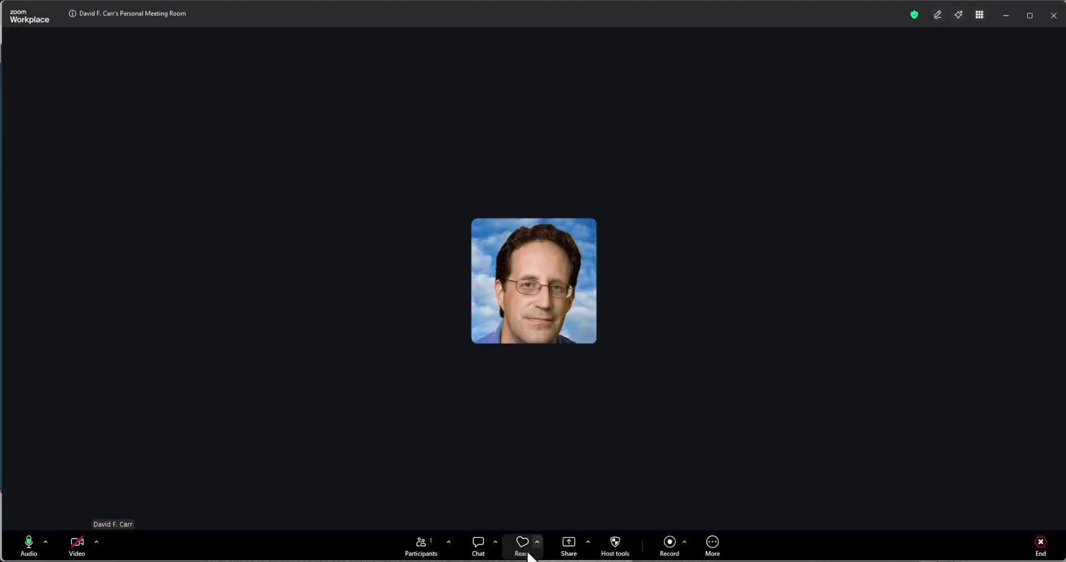
{"action": "left_click", "coordinate": [479, 548]}
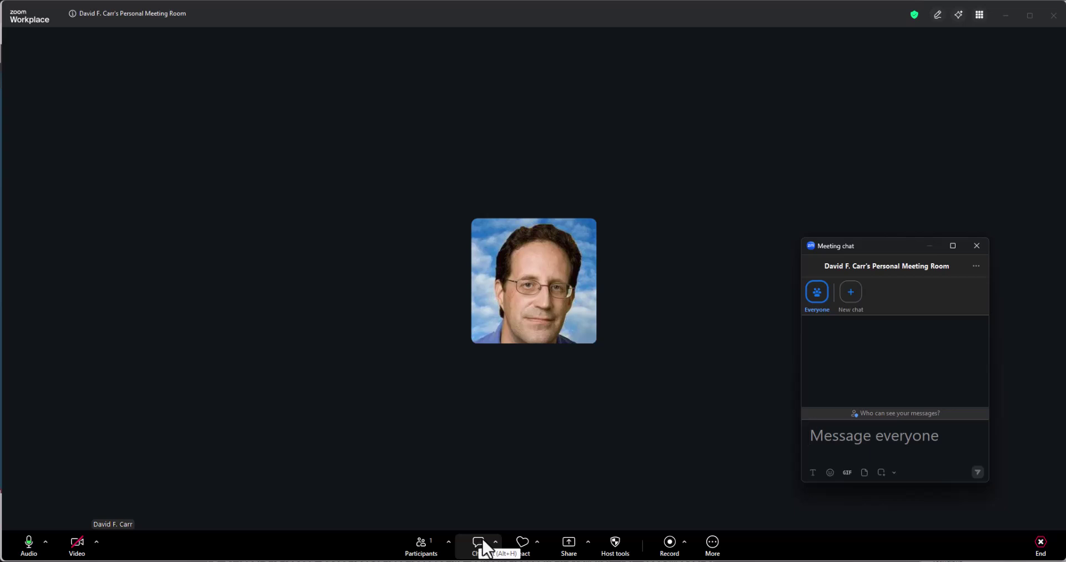
{"action": "key", "text": "ctrl+v"}
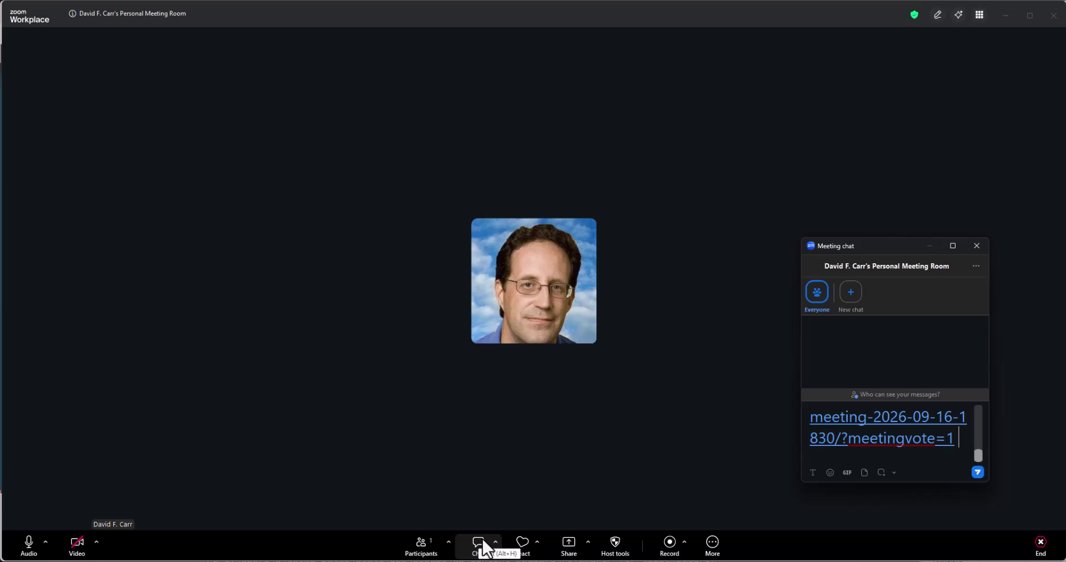
{"action": "key", "text": "Return"}
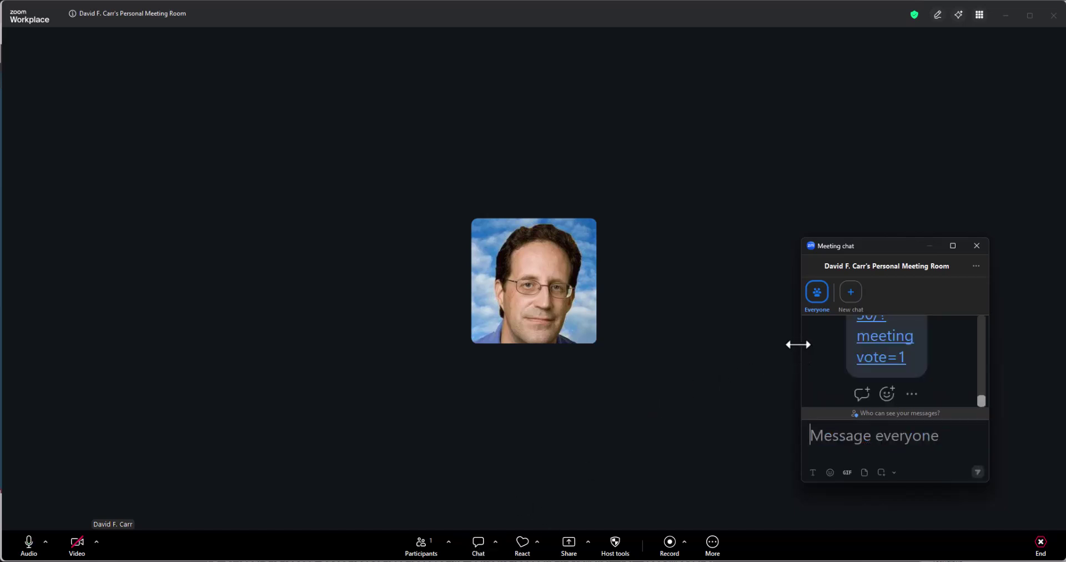
Widen the meeting chat window and read through the posted voting instructions and link.
{"action": "left_click_drag", "start_coordinate": [800, 343], "coordinate": [544, 364]}
{"action": "scroll", "coordinate": [845, 378], "scroll_direction": "up", "scroll_amount": 3}
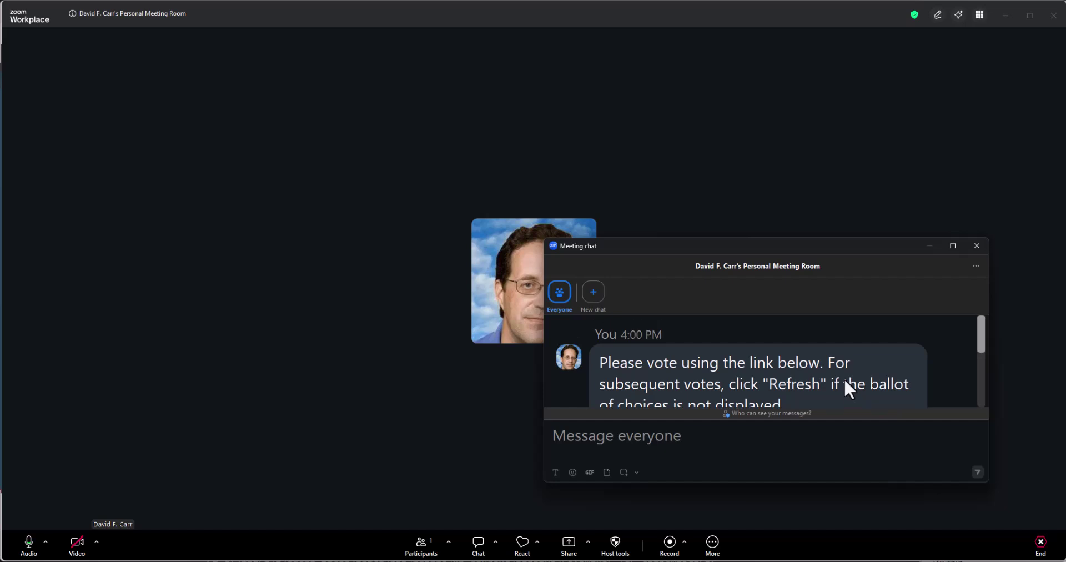
{"action": "scroll", "coordinate": [844, 378], "scroll_direction": "down", "scroll_amount": 2}
{"action": "scroll", "coordinate": [845, 380], "scroll_direction": "up", "scroll_amount": 2}
{"action": "scroll", "coordinate": [843, 380], "scroll_direction": "down", "scroll_amount": 3}
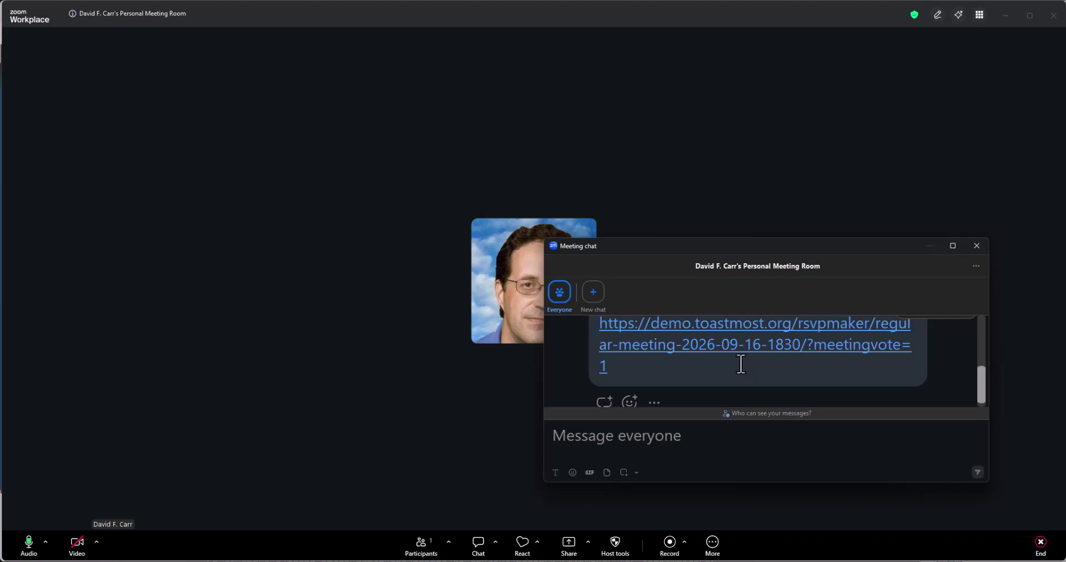
Open the voting link from the chat and cast a vote on the Speaker ballot.
{"action": "left_click", "coordinate": [753, 351]}
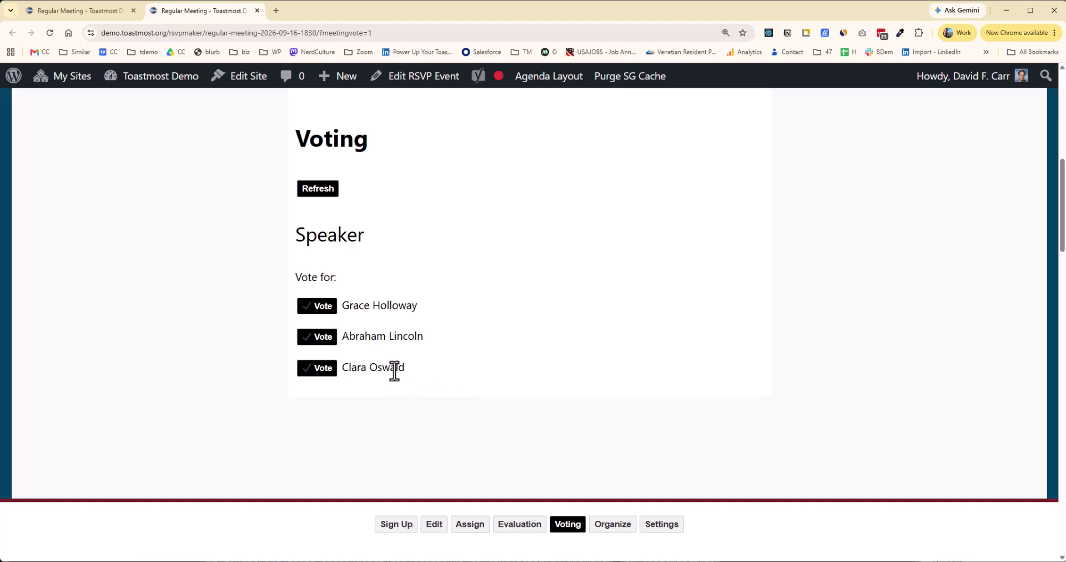
{"action": "left_click", "coordinate": [332, 336]}
{"action": "left_click", "coordinate": [312, 309]}
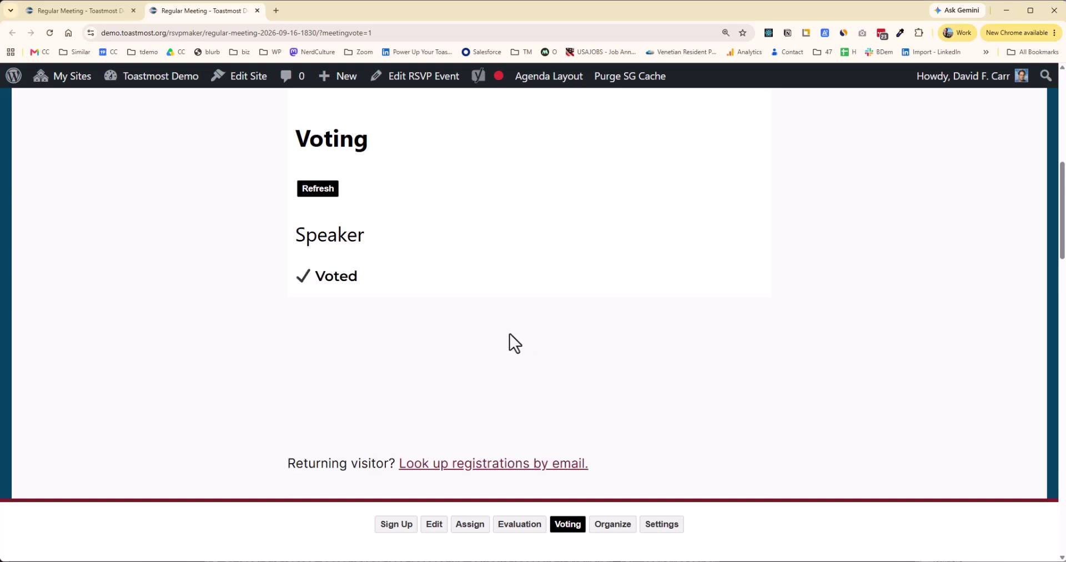
Switch to the Vote Counter's ballot setup window and add a first member as a candidate on the Table Topics ballot.
{"action": "key", "text": "alt+Tab"}
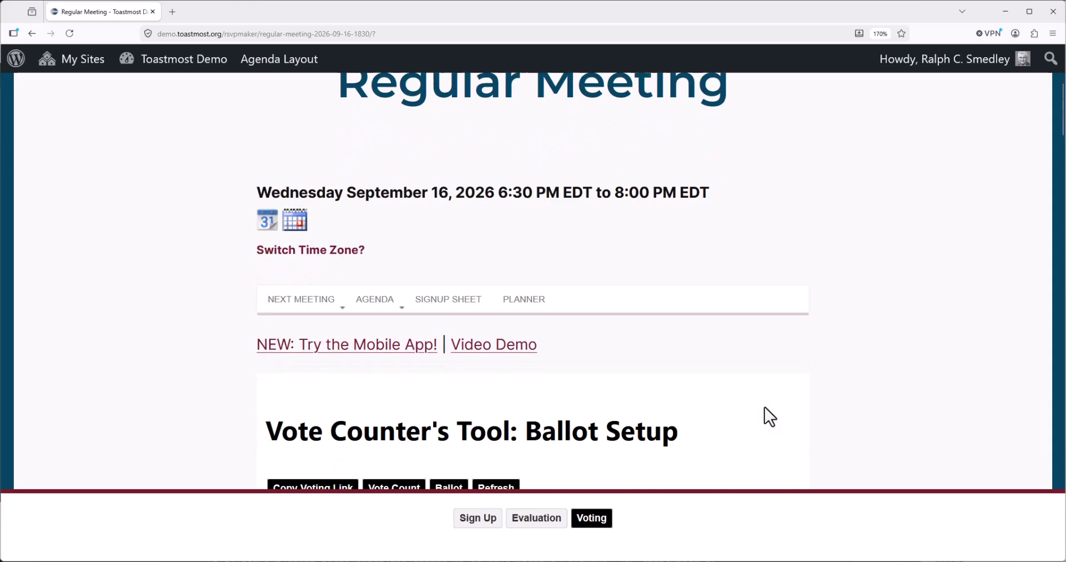
{"action": "scroll", "coordinate": [765, 407], "scroll_direction": "down", "scroll_amount": 10}
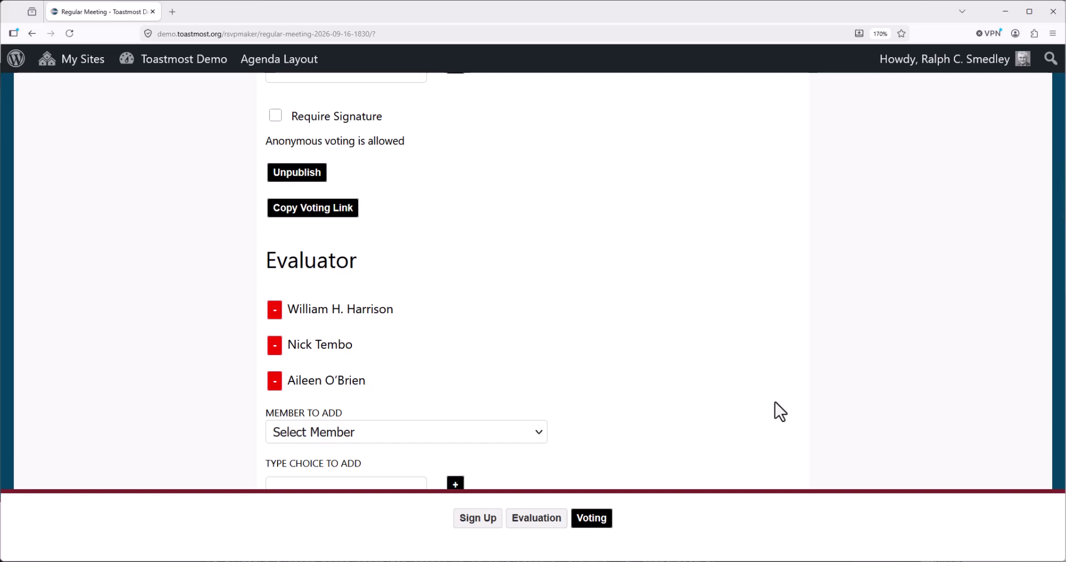
{"action": "scroll", "coordinate": [675, 272], "scroll_direction": "down", "scroll_amount": 10}
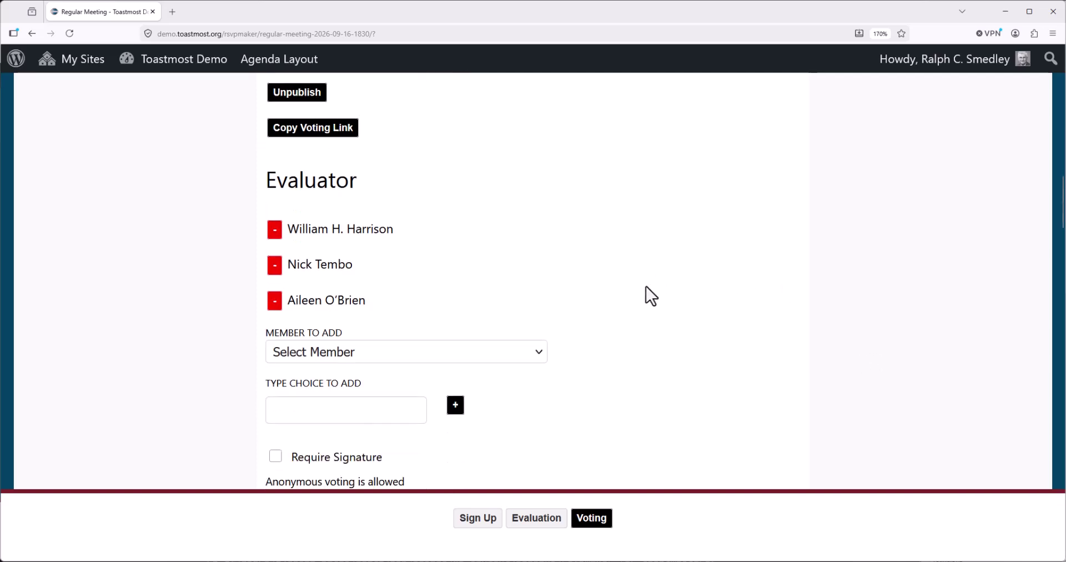
{"action": "scroll", "coordinate": [655, 284], "scroll_direction": "up", "scroll_amount": 3}
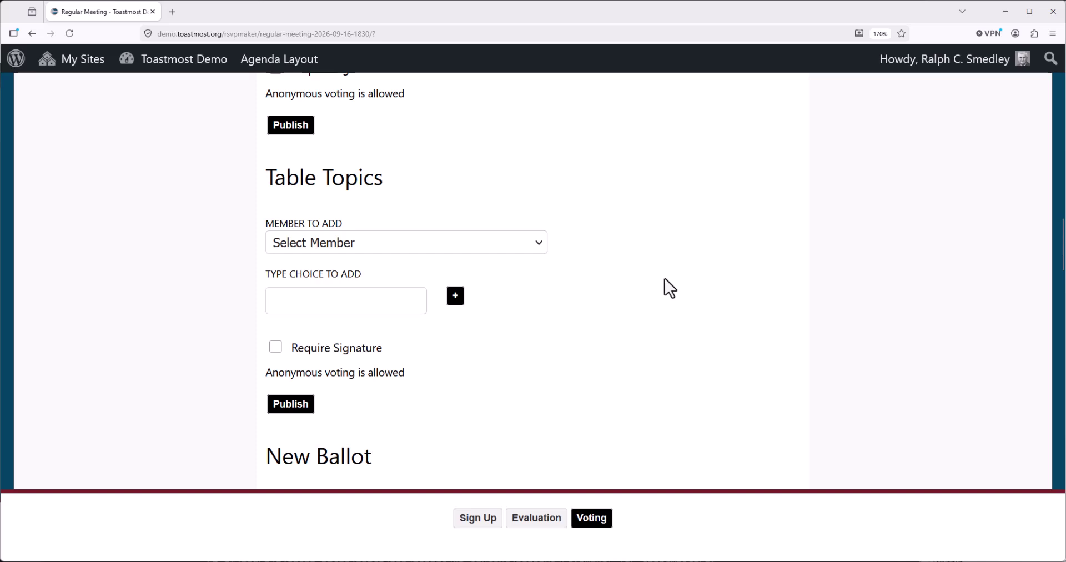
{"action": "scroll", "coordinate": [487, 332], "scroll_direction": "down", "scroll_amount": 2}
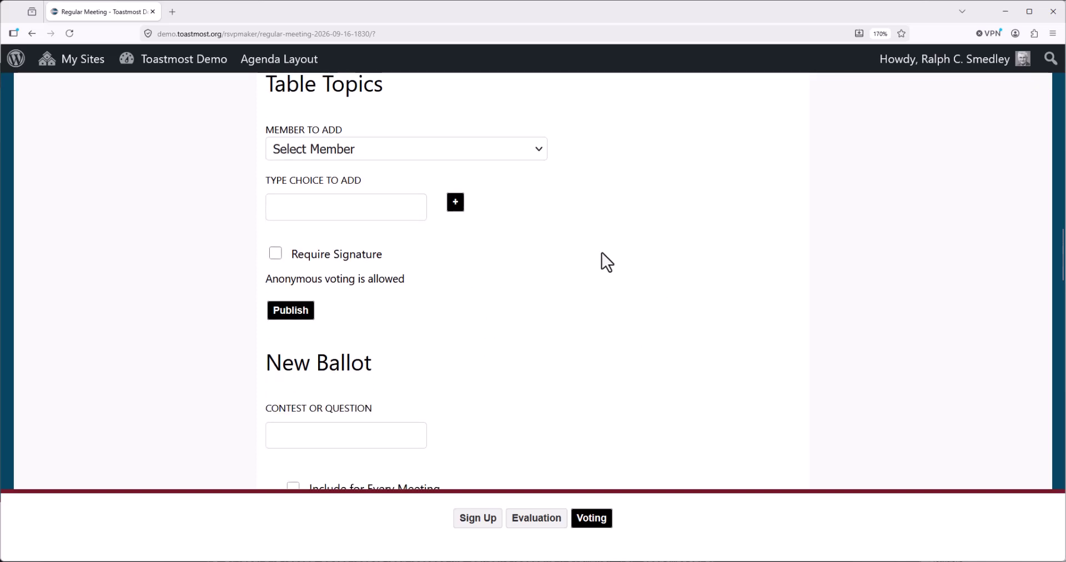
{"action": "left_click", "coordinate": [482, 150]}
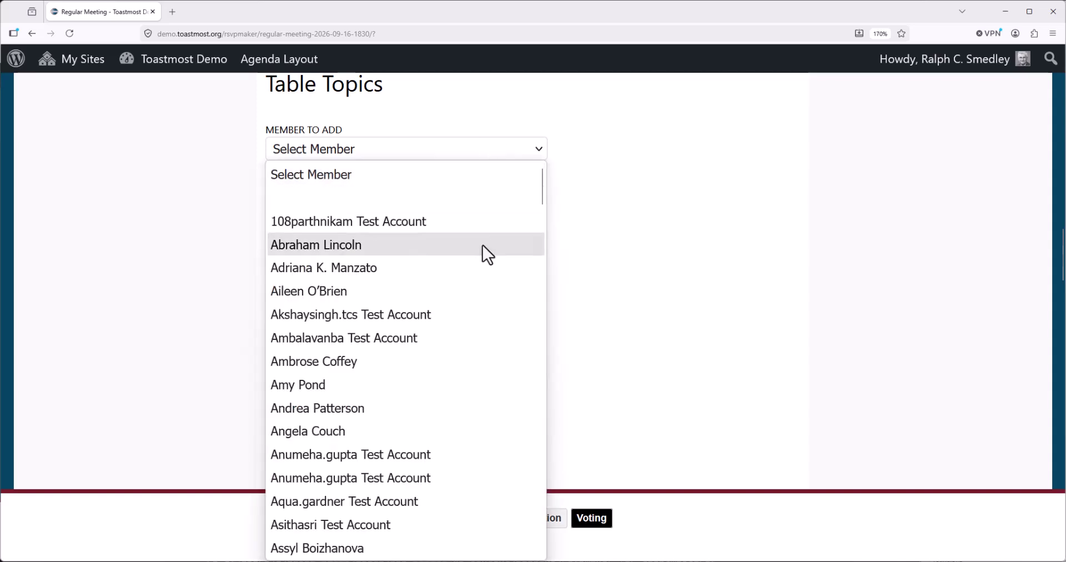
{"action": "left_click", "coordinate": [445, 407]}
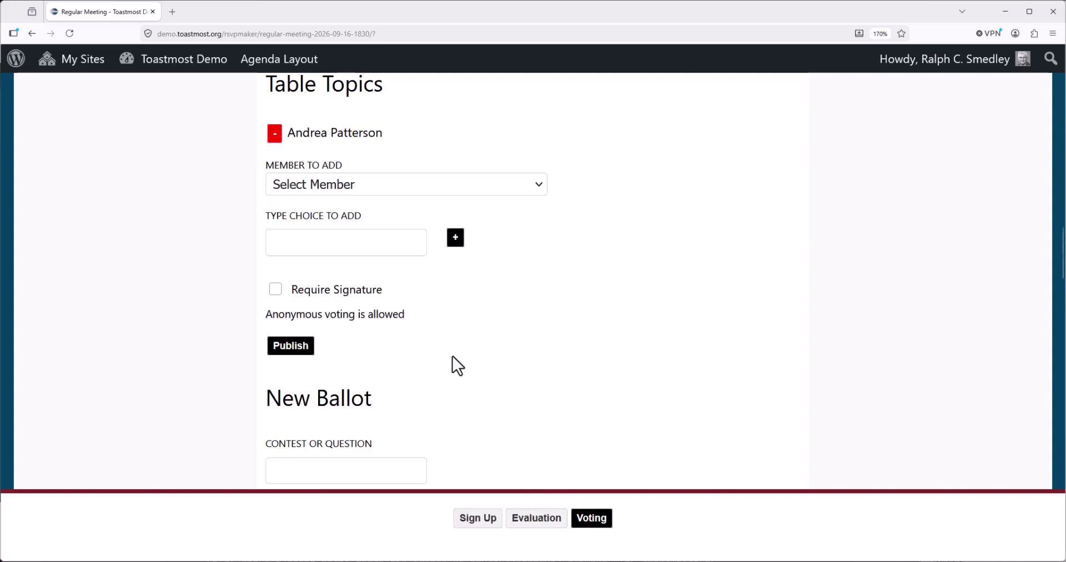
Add two more members to the Table Topics ballot and publish it with anonymous voting allowed.
{"action": "left_click", "coordinate": [461, 188]}
{"action": "scroll", "coordinate": [416, 327], "scroll_direction": "down", "scroll_amount": 5}
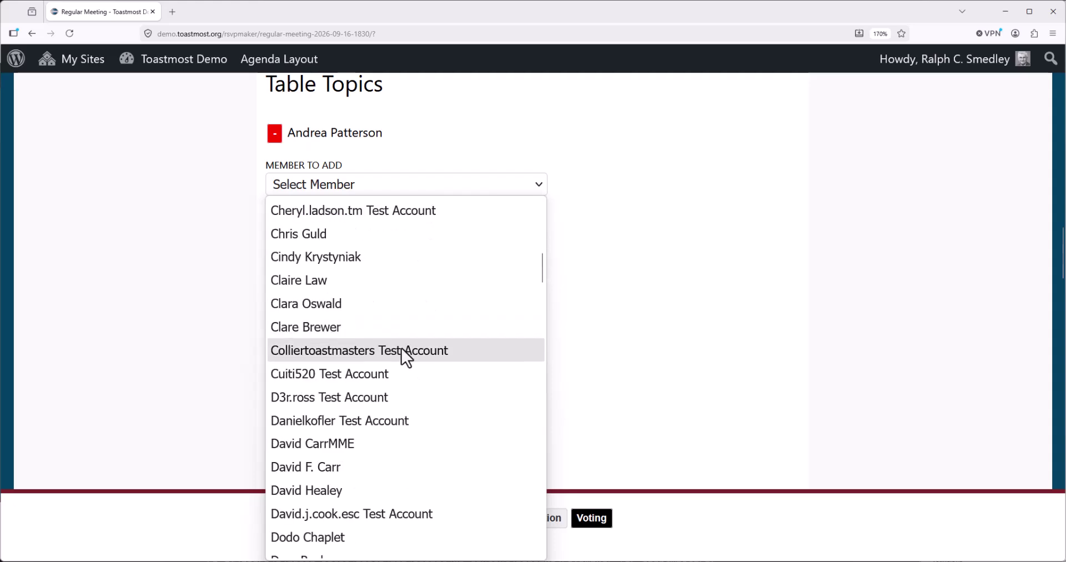
{"action": "left_click", "coordinate": [360, 469]}
{"action": "left_click", "coordinate": [423, 221]}
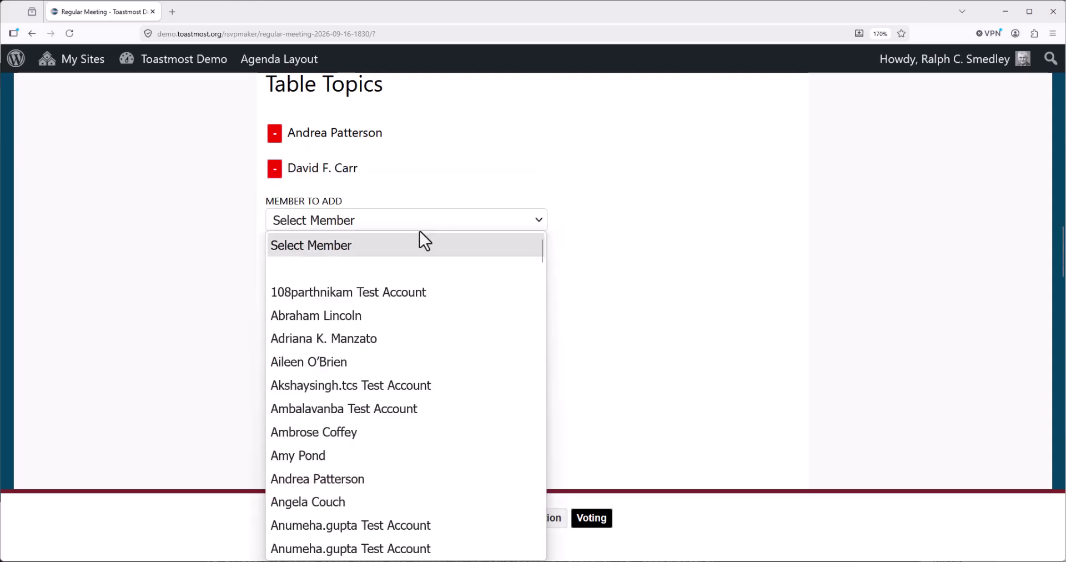
{"action": "scroll", "coordinate": [405, 292], "scroll_direction": "down", "scroll_amount": 5}
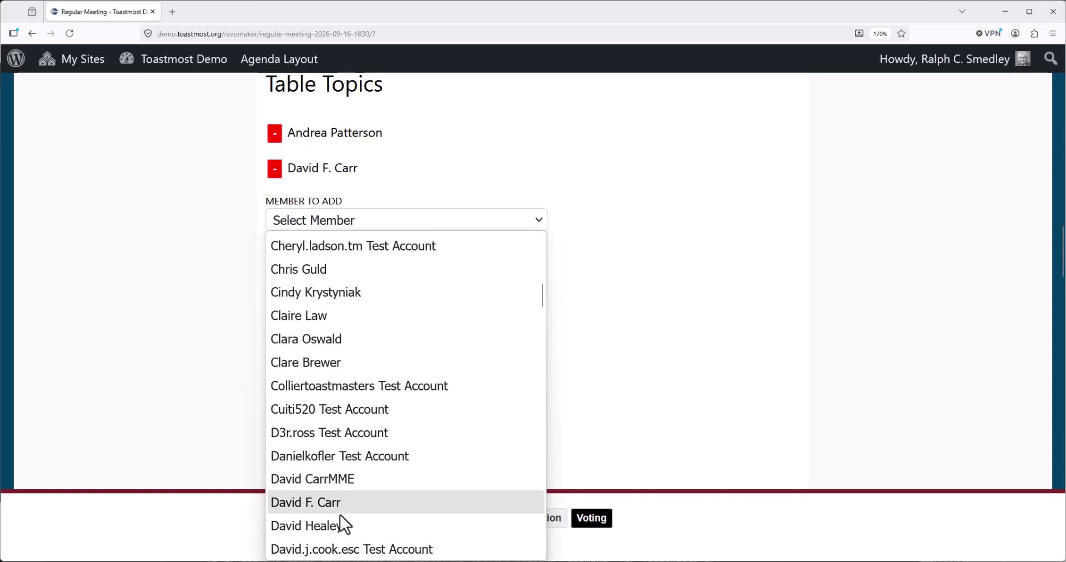
{"action": "left_click", "coordinate": [333, 527]}
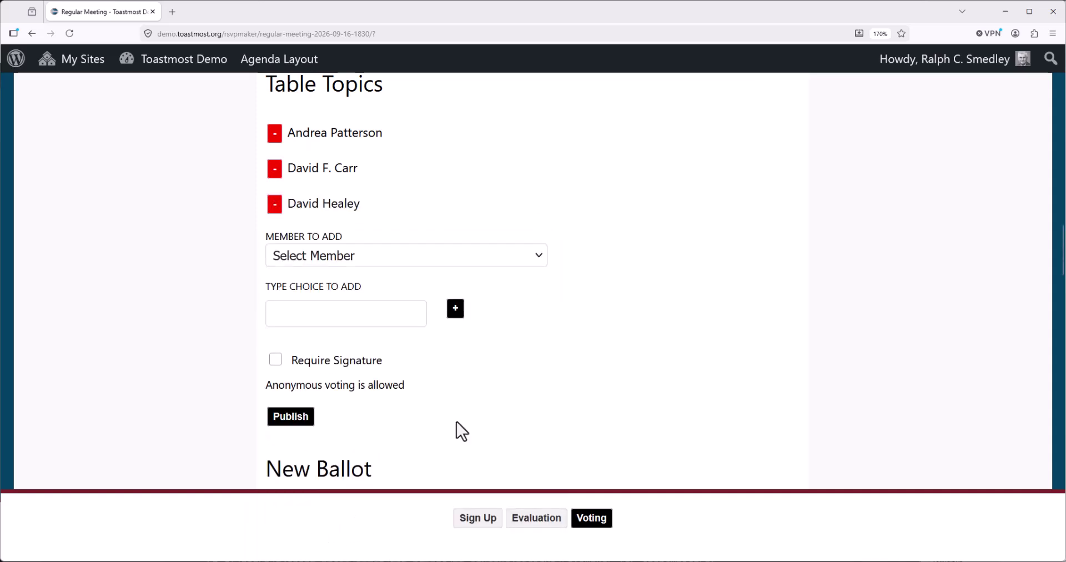
{"action": "left_click", "coordinate": [294, 419]}
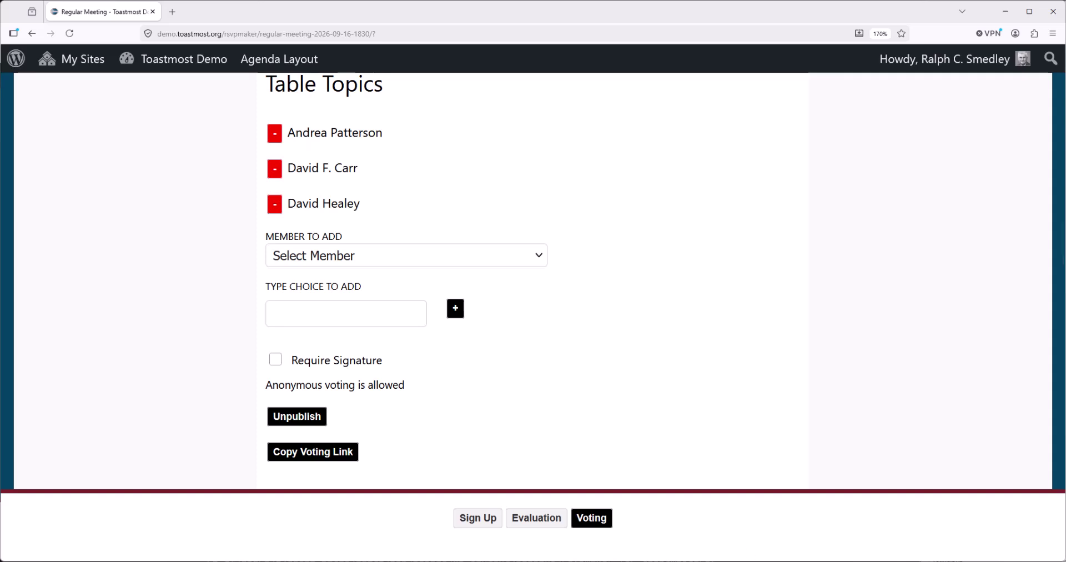
Switch to the voter's browser window, refresh the ballots and vote for the first candidate listed under Table Topics.
{"action": "key", "text": "alt+Tab"}
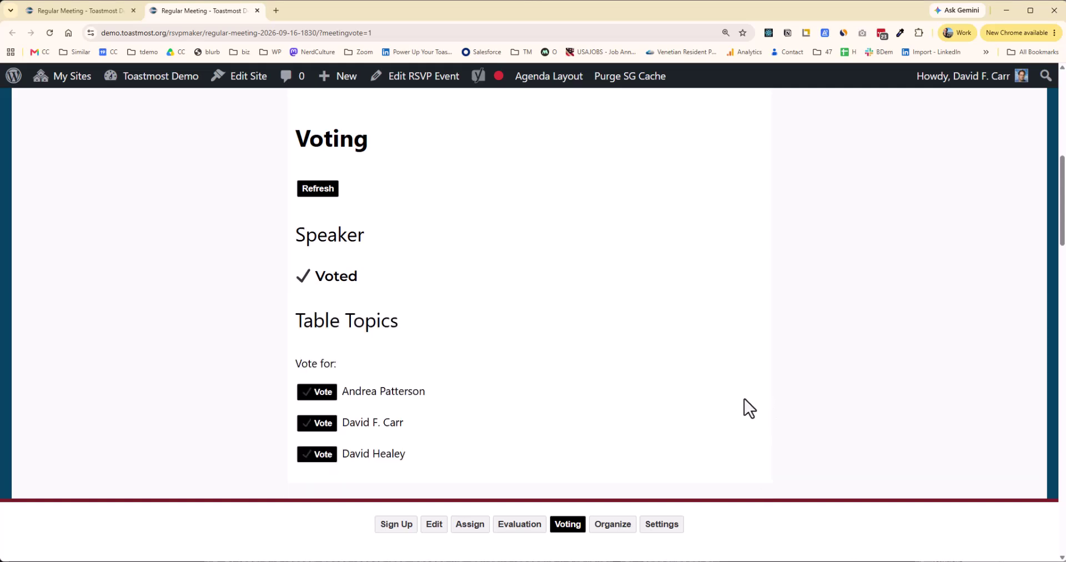
{"action": "scroll", "coordinate": [744, 399], "scroll_direction": "down", "scroll_amount": 1}
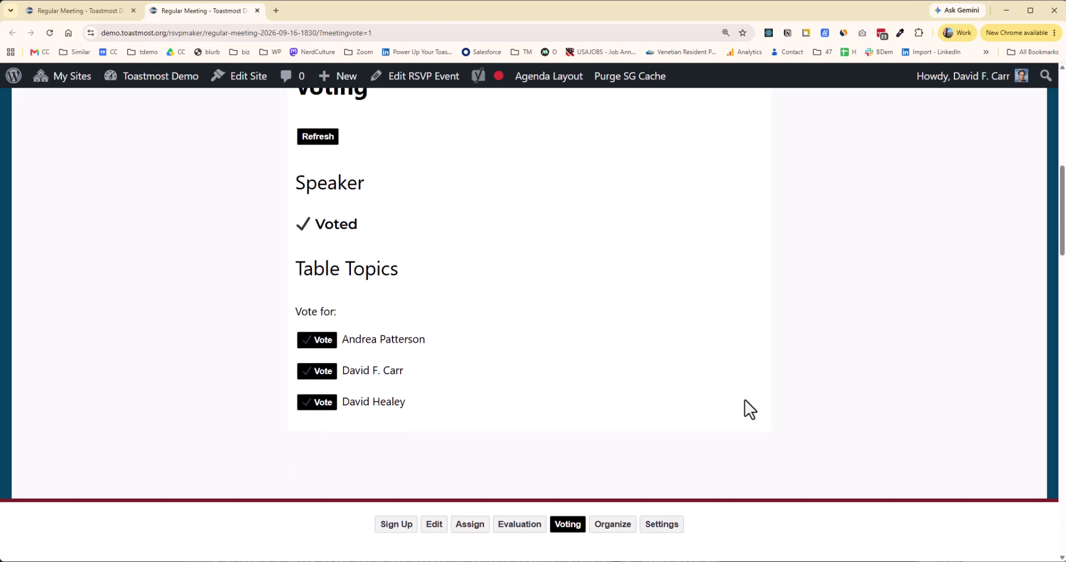
{"action": "scroll", "coordinate": [745, 400], "scroll_direction": "up", "scroll_amount": 3}
{"action": "scroll", "coordinate": [745, 400], "scroll_direction": "down", "scroll_amount": 1}
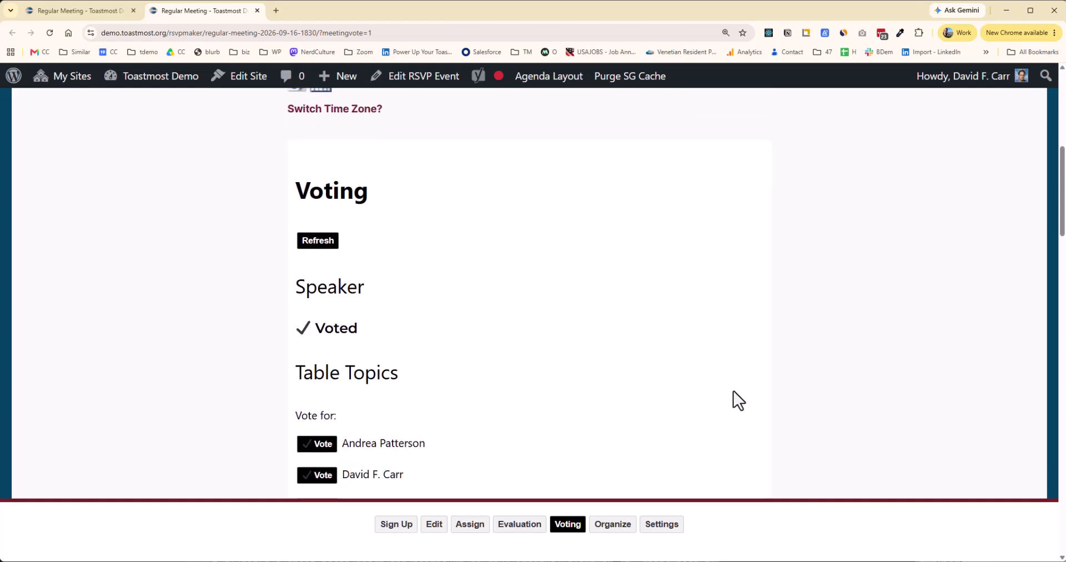
{"action": "left_click", "coordinate": [303, 244]}
{"action": "scroll", "coordinate": [533, 318], "scroll_direction": "down", "scroll_amount": 2}
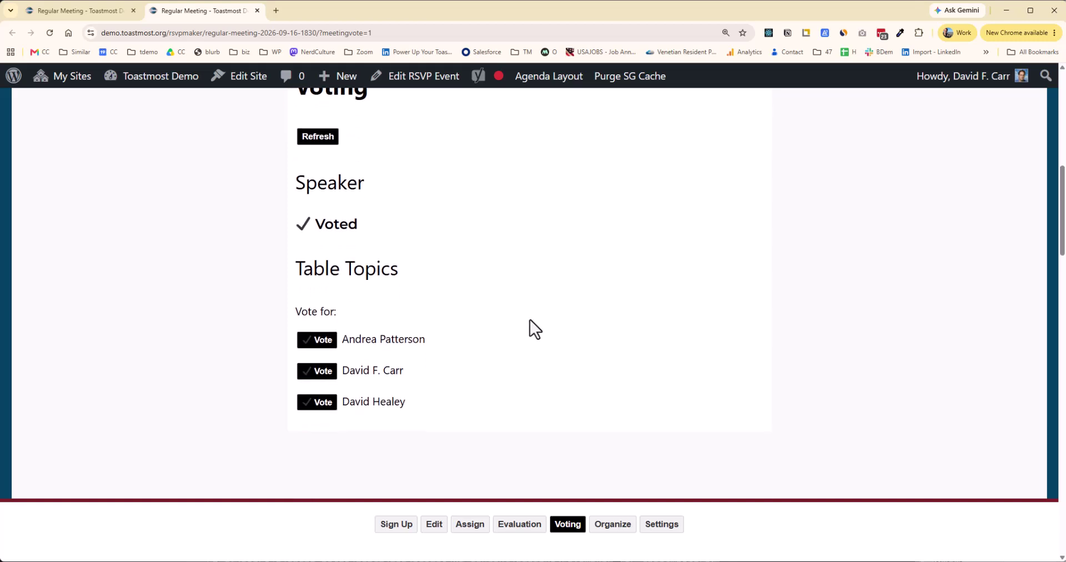
{"action": "left_click", "coordinate": [317, 341]}
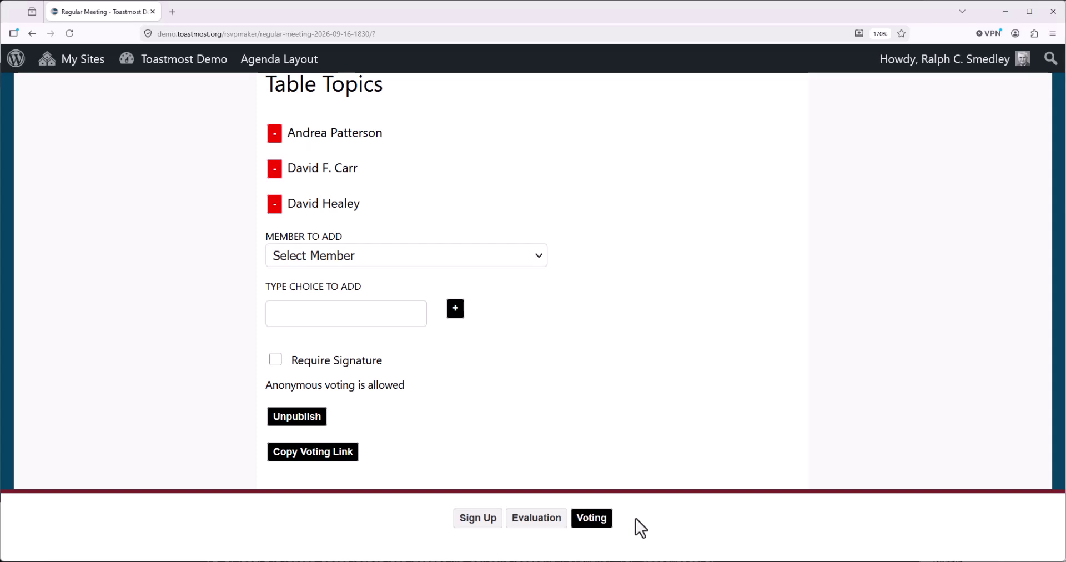
Back in the Vote Counter's ballot setup, add a new ballot called "Word of the Day" that is included for every meeting.
{"action": "scroll", "coordinate": [688, 388], "scroll_direction": "down", "scroll_amount": 5}
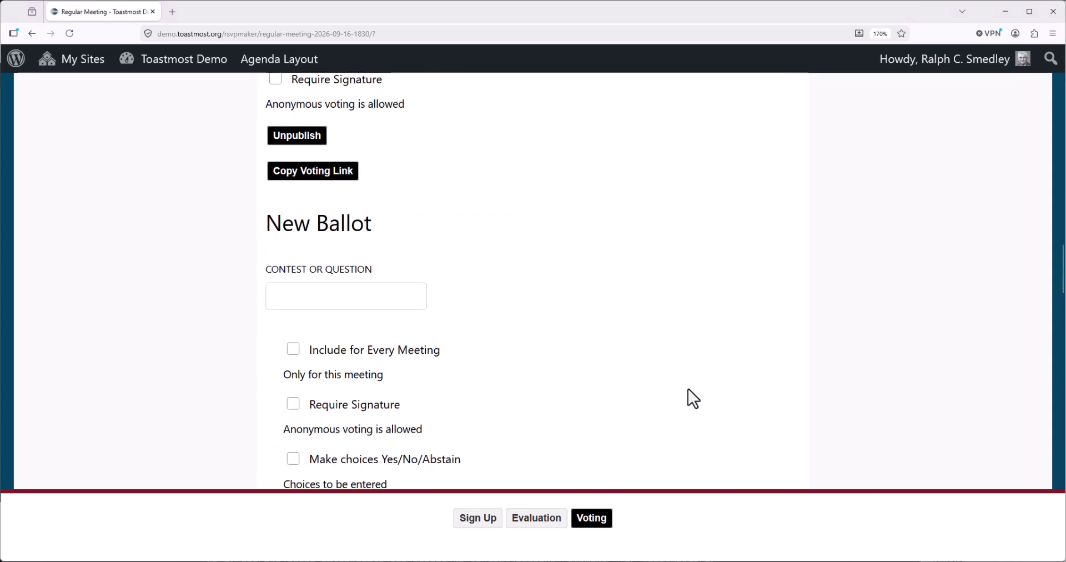
{"action": "scroll", "coordinate": [687, 388], "scroll_direction": "up", "scroll_amount": 8}
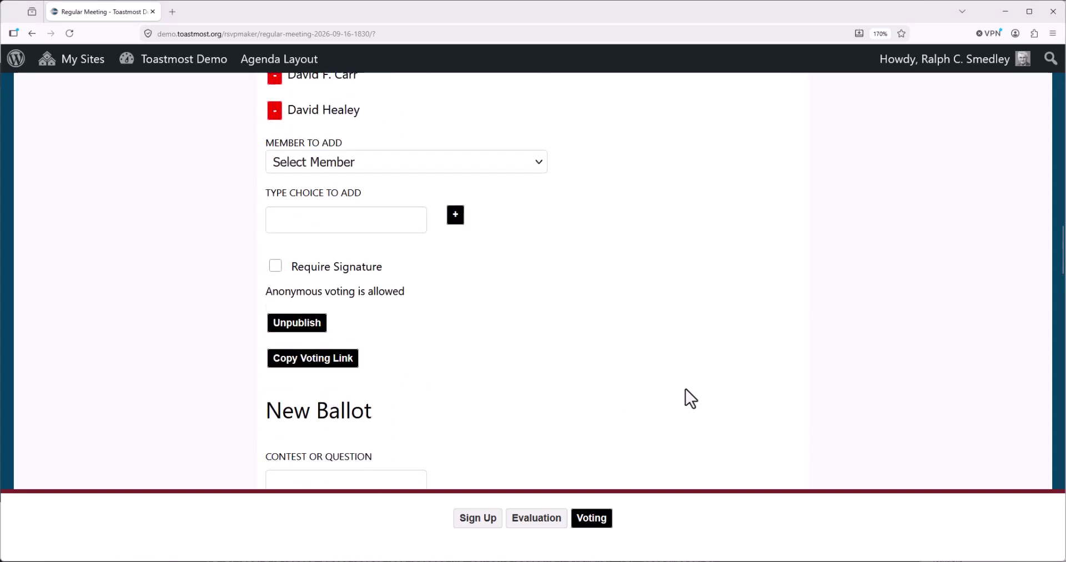
{"action": "scroll", "coordinate": [681, 392], "scroll_direction": "up", "scroll_amount": 5}
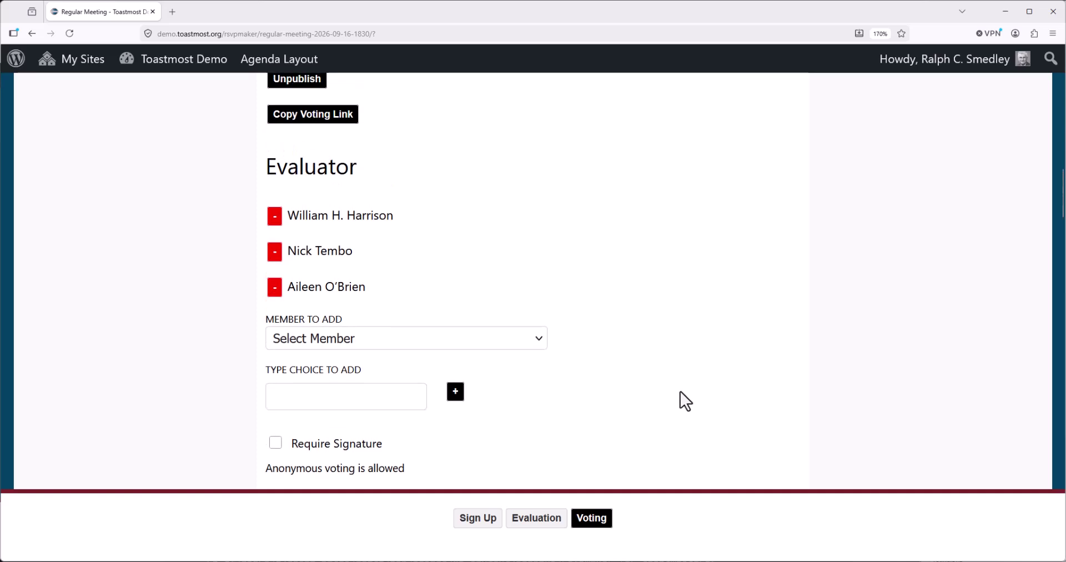
{"action": "scroll", "coordinate": [680, 391], "scroll_direction": "down", "scroll_amount": 11}
{"action": "scroll", "coordinate": [681, 391], "scroll_direction": "down", "scroll_amount": 3}
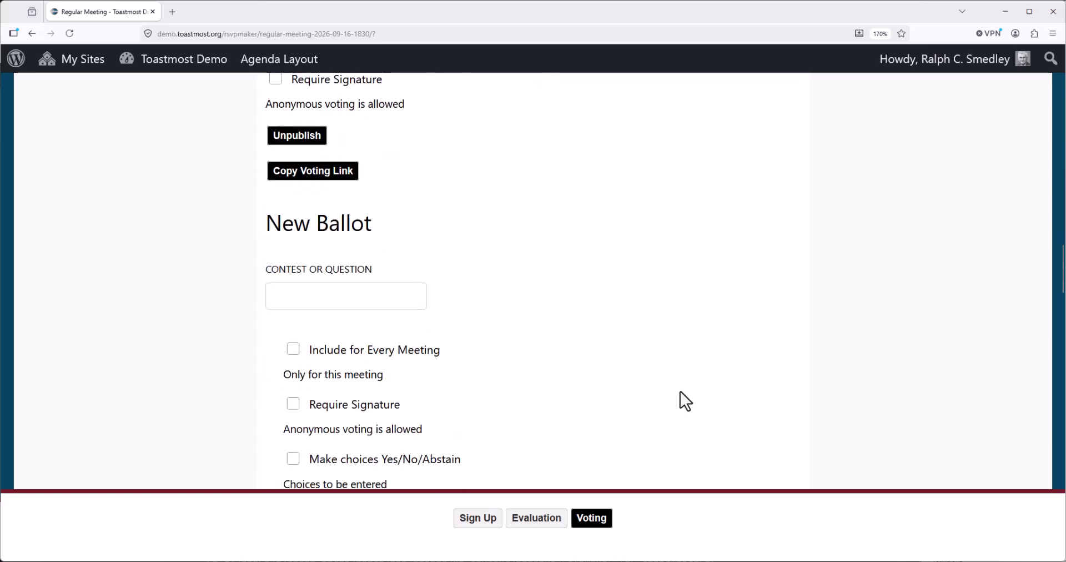
{"action": "scroll", "coordinate": [680, 391], "scroll_direction": "down", "scroll_amount": 2}
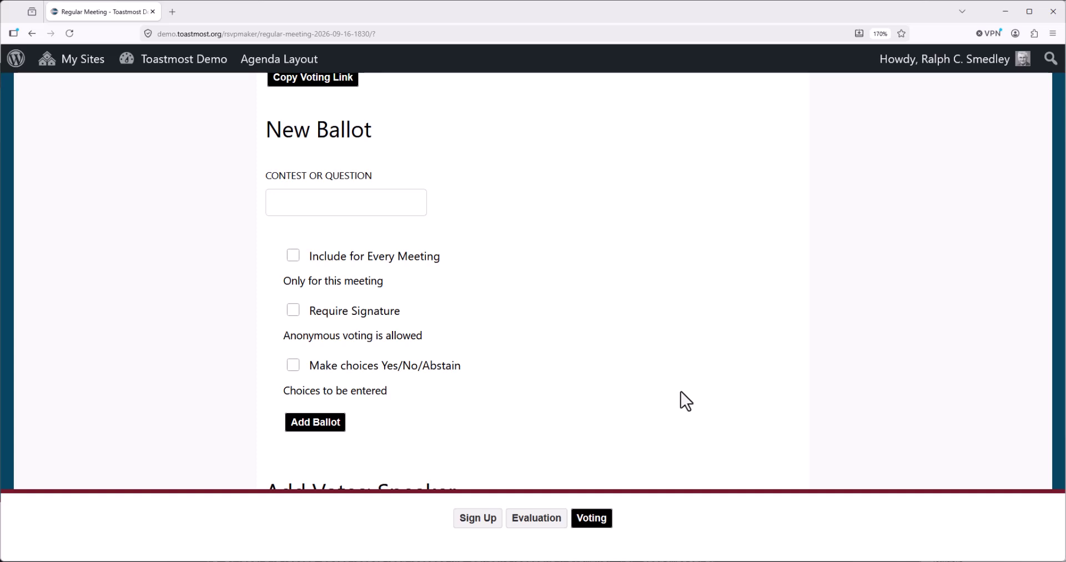
{"action": "left_click", "coordinate": [292, 255]}
{"action": "left_click", "coordinate": [348, 194]}
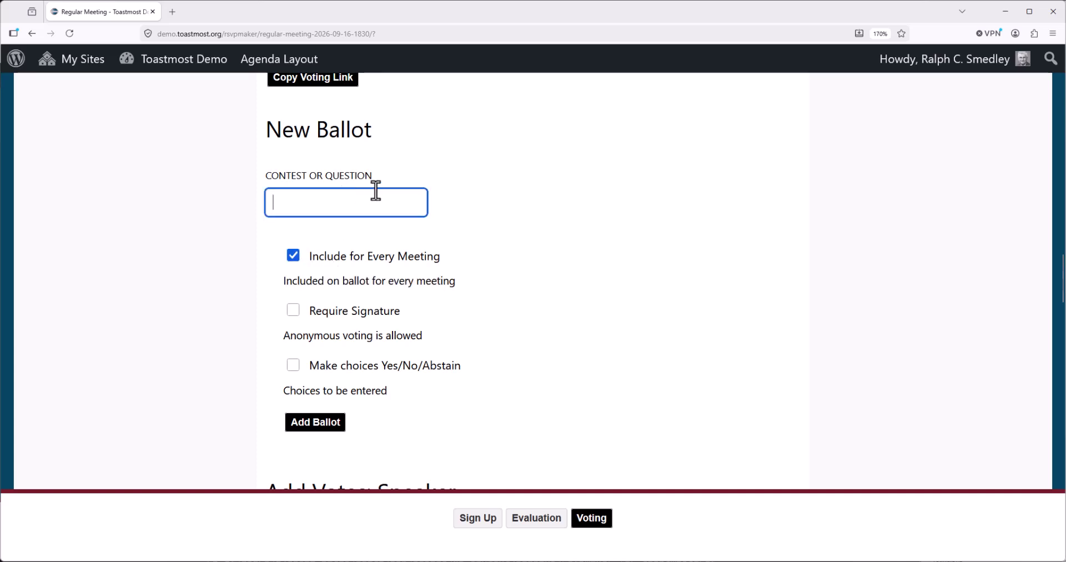
{"action": "type", "text": "Word of the D"}
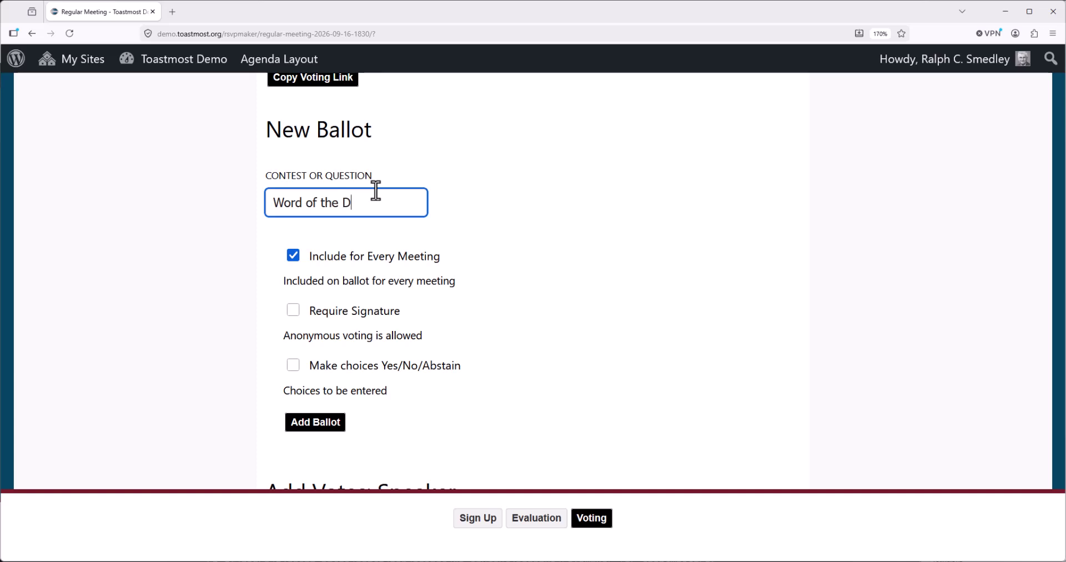
{"action": "type", "text": "ay"}
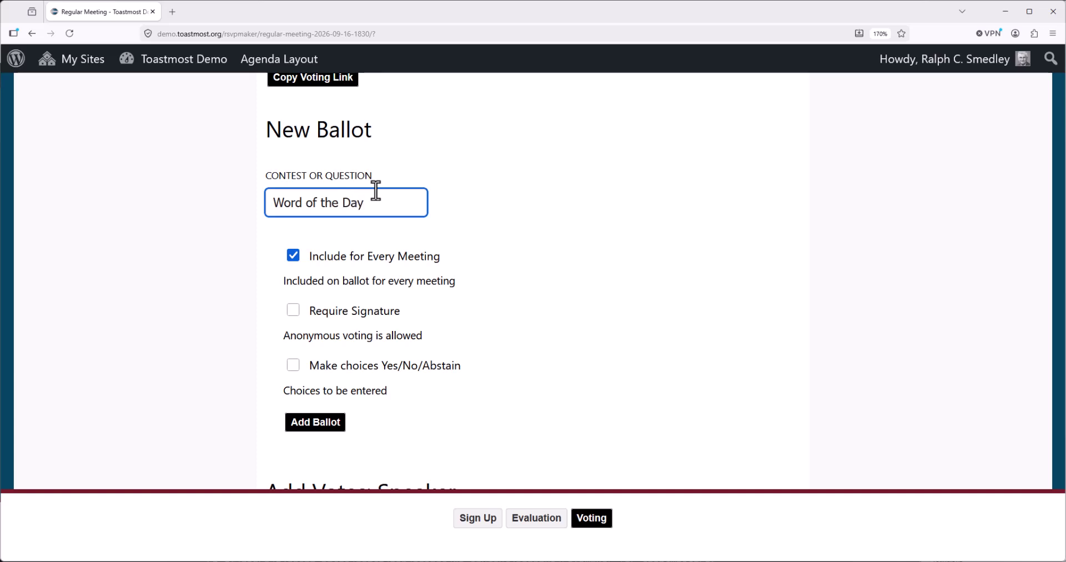
{"action": "left_click", "coordinate": [333, 423]}
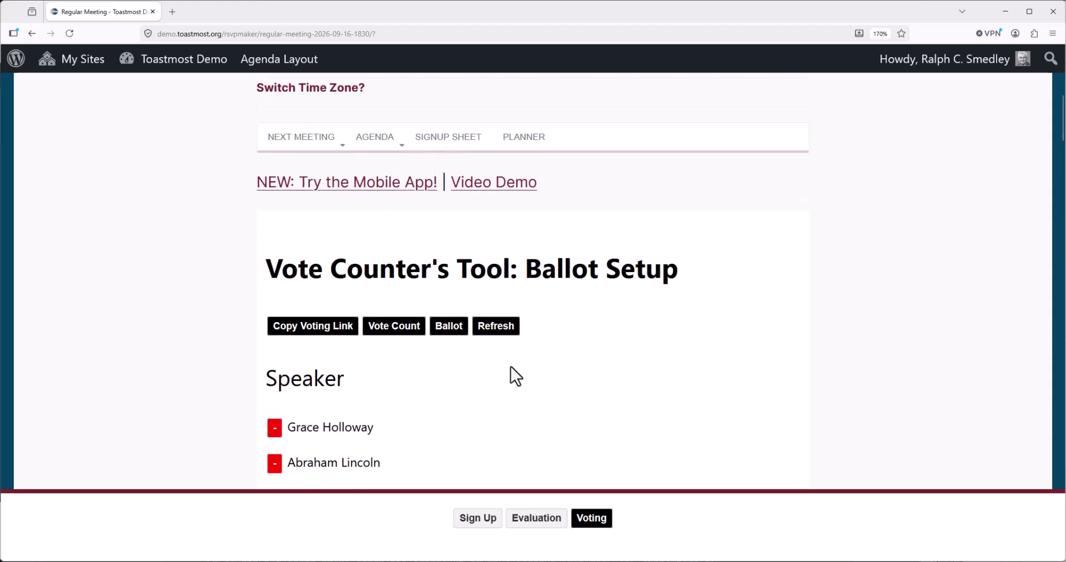
Add two members as candidates on the Word of the Day ballot and publish it with anonymous voting allowed.
{"action": "scroll", "coordinate": [511, 368], "scroll_direction": "down", "scroll_amount": 15}
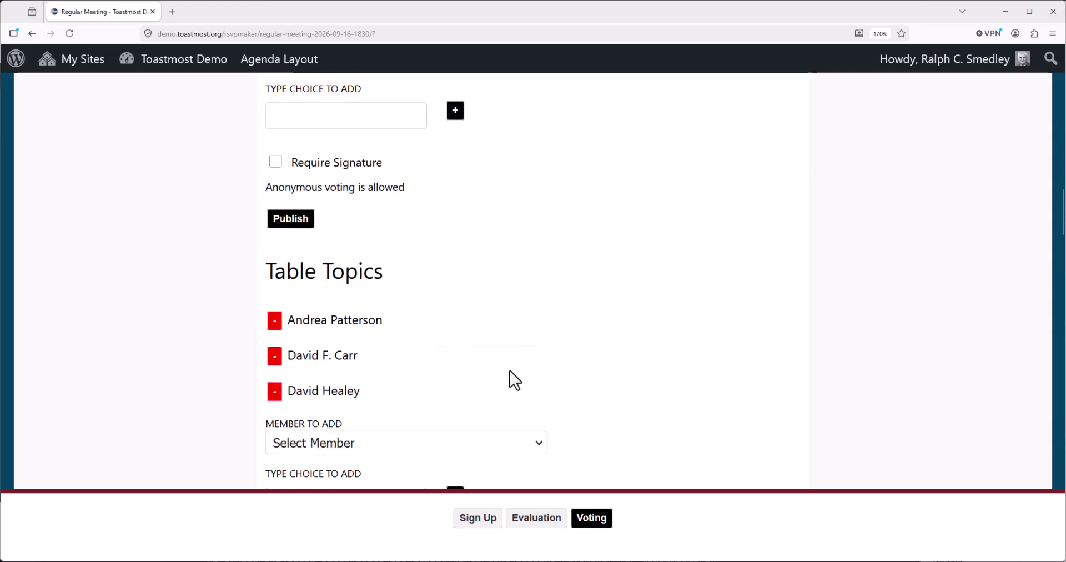
{"action": "scroll", "coordinate": [509, 371], "scroll_direction": "down", "scroll_amount": 5}
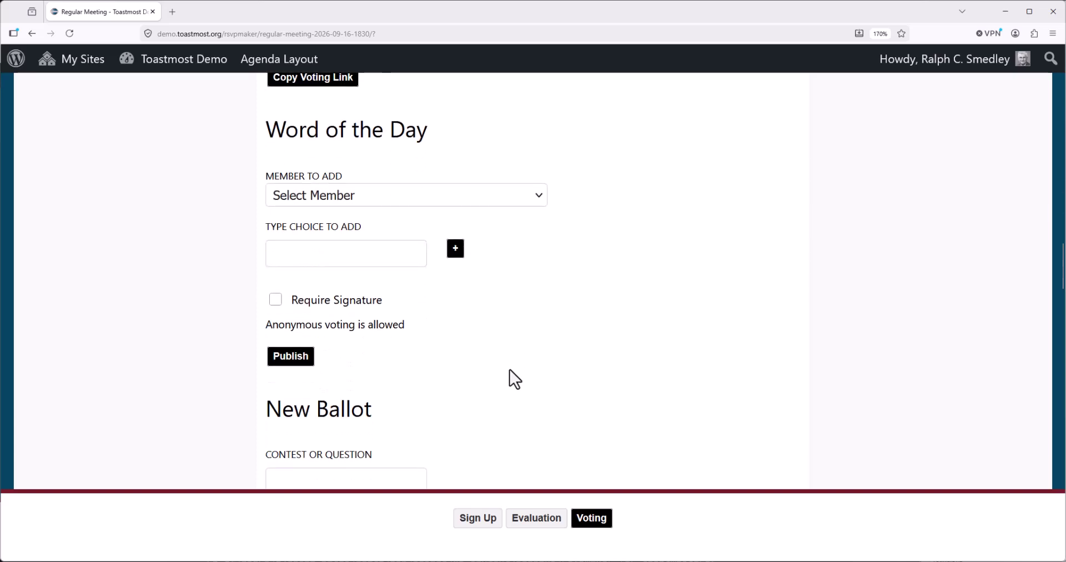
{"action": "left_click", "coordinate": [491, 202]}
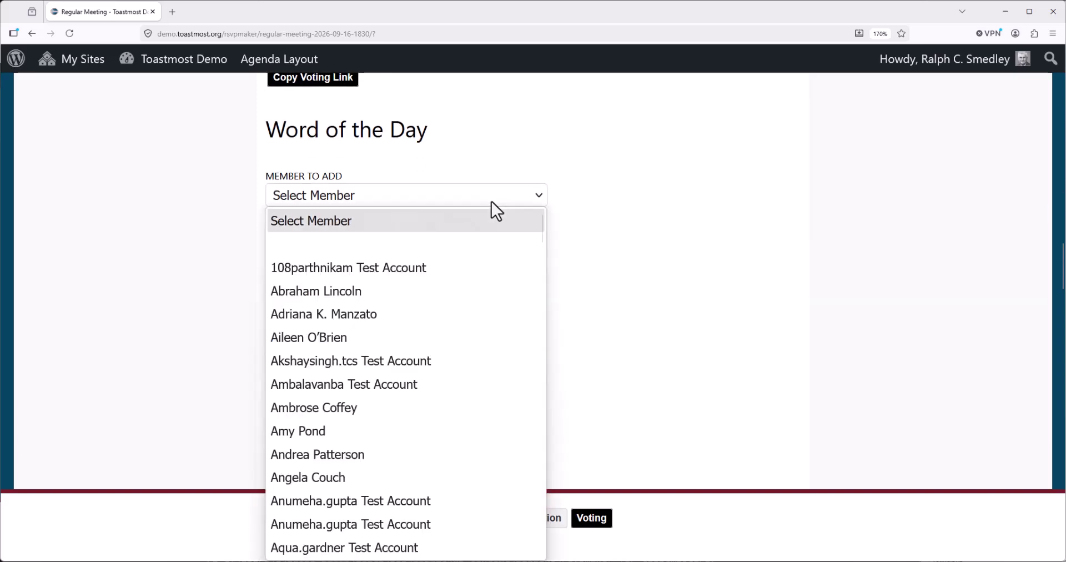
{"action": "left_click", "coordinate": [441, 414]}
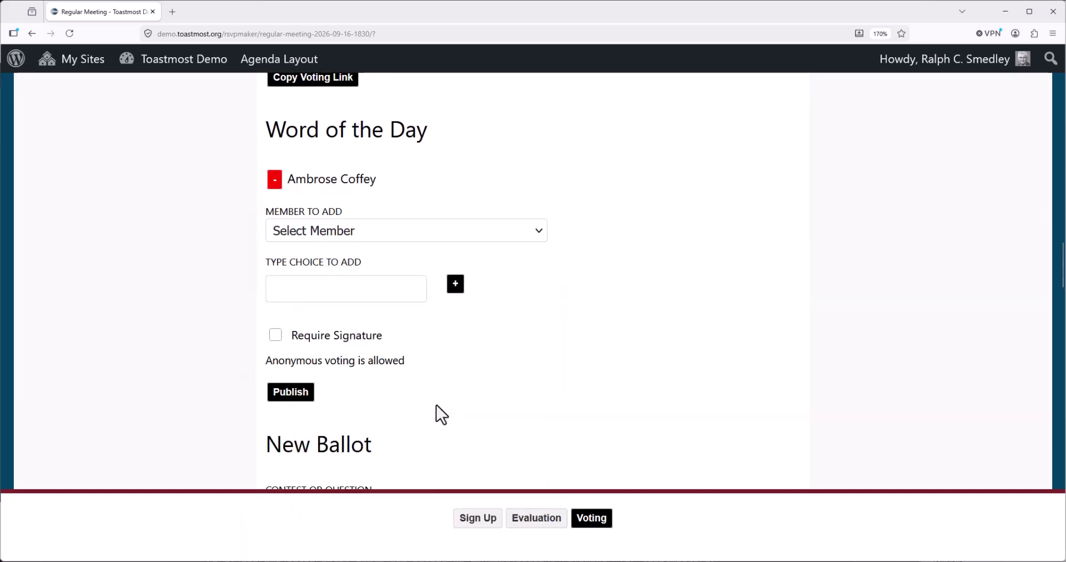
{"action": "left_click", "coordinate": [397, 233]}
{"action": "scroll", "coordinate": [378, 447], "scroll_direction": "down", "scroll_amount": 5}
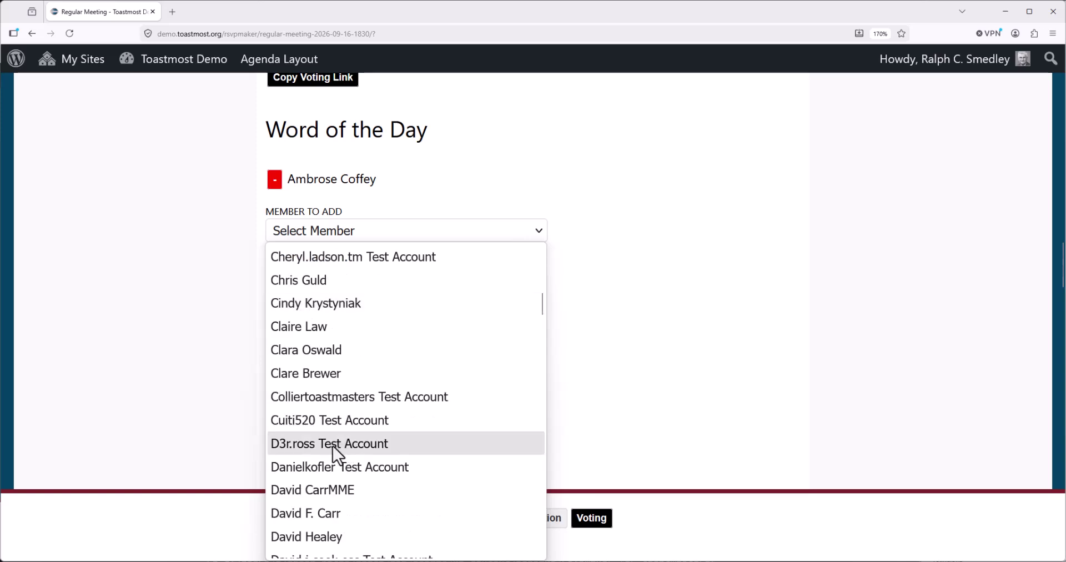
{"action": "left_click", "coordinate": [304, 510]}
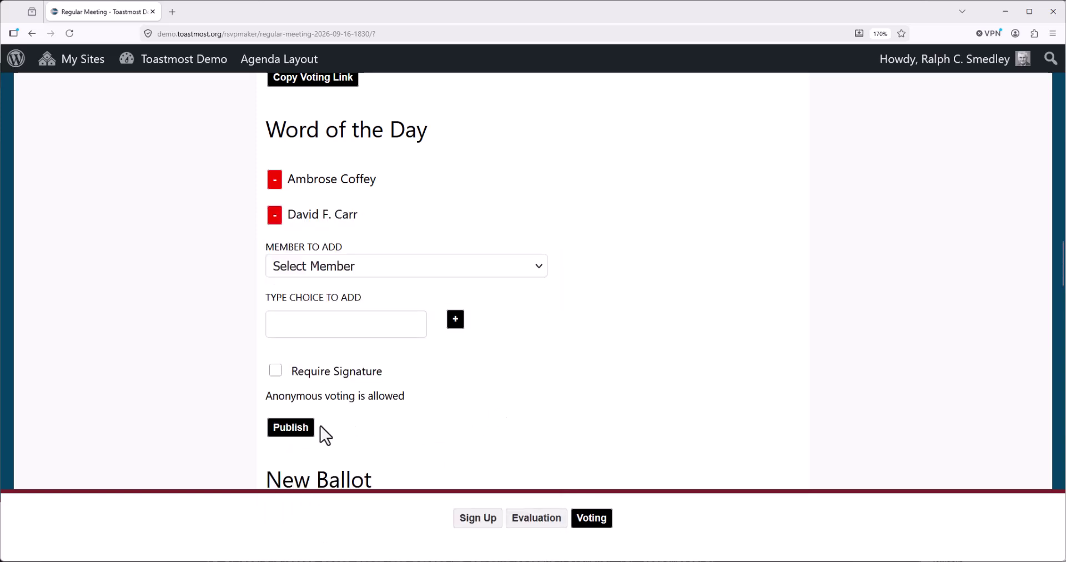
{"action": "left_click", "coordinate": [289, 429]}
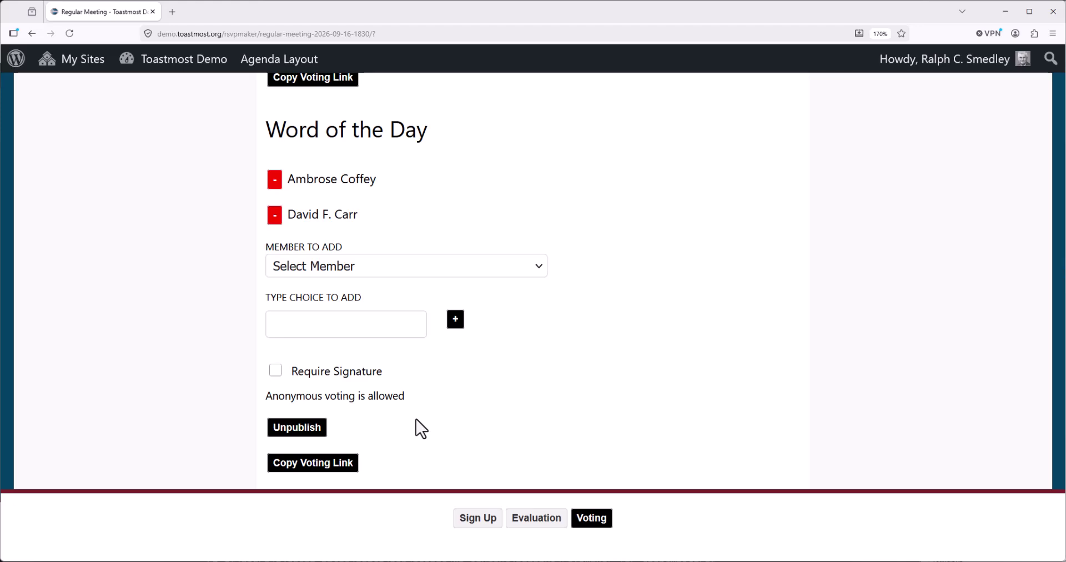
Add outside votes in the ballot setup: two for the first Speaker candidate and one for the first Word of the Day candidate.
{"action": "scroll", "coordinate": [624, 352], "scroll_direction": "down", "scroll_amount": 10}
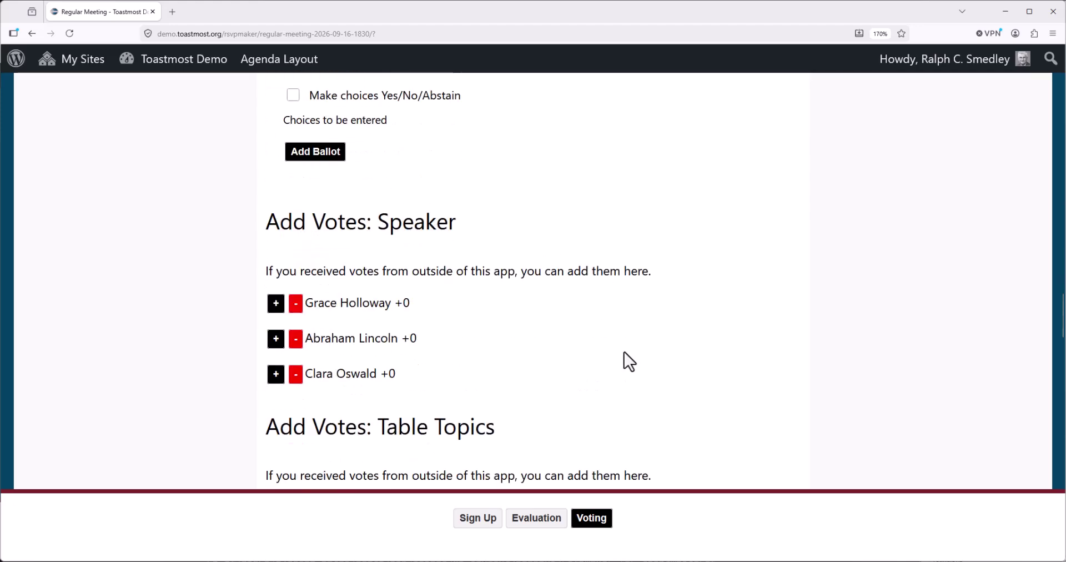
{"action": "scroll", "coordinate": [624, 352], "scroll_direction": "up", "scroll_amount": 2}
{"action": "scroll", "coordinate": [626, 355], "scroll_direction": "down", "scroll_amount": 1}
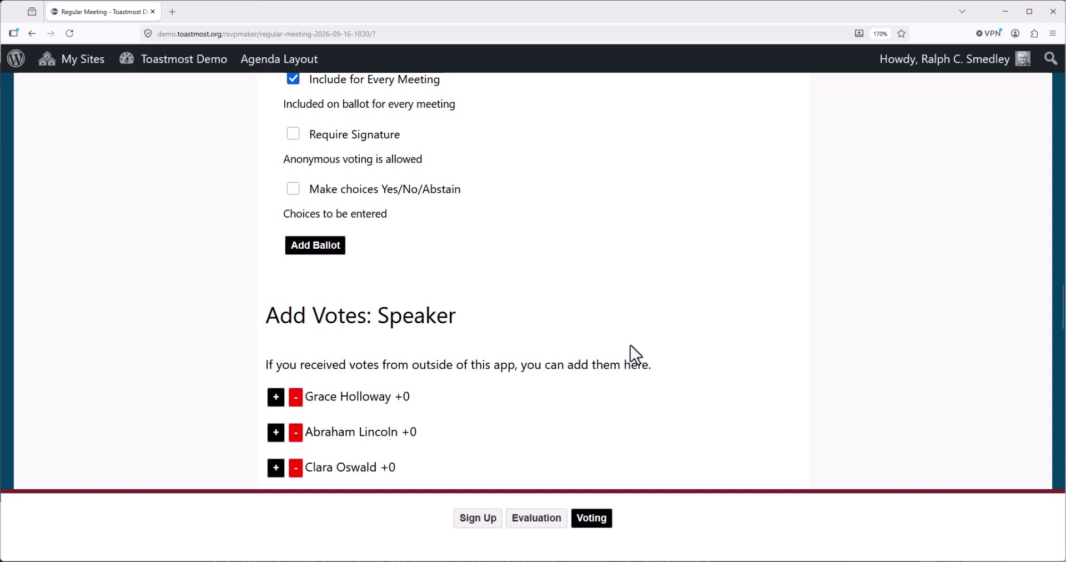
{"action": "scroll", "coordinate": [596, 359], "scroll_direction": "down", "scroll_amount": 3}
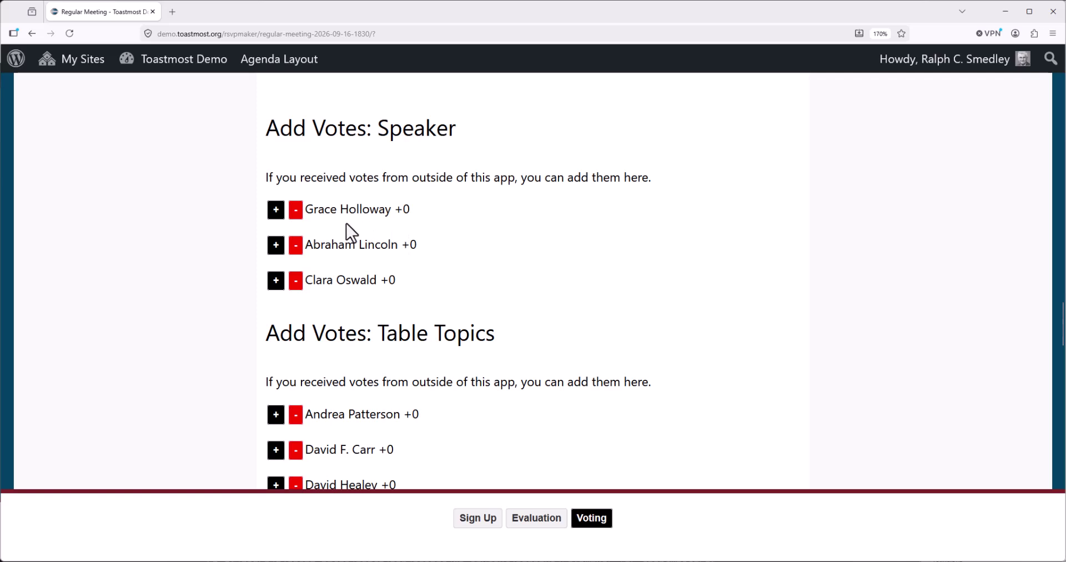
{"action": "left_click", "coordinate": [275, 210]}
{"action": "left_click", "coordinate": [275, 211]}
{"action": "scroll", "coordinate": [492, 276], "scroll_direction": "down", "scroll_amount": 2}
{"action": "scroll", "coordinate": [489, 277], "scroll_direction": "down", "scroll_amount": 5}
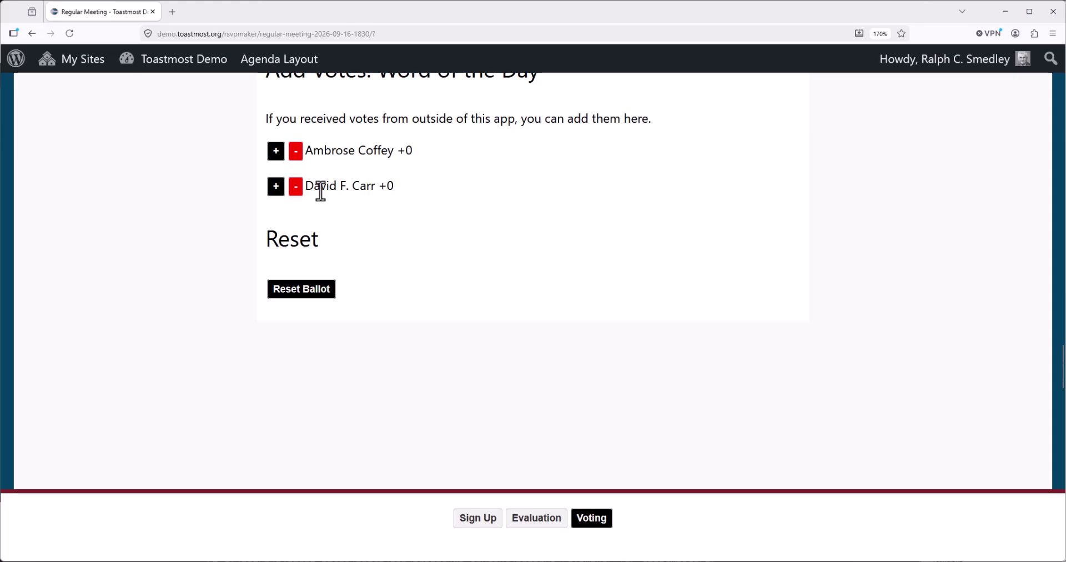
{"action": "left_click", "coordinate": [275, 151]}
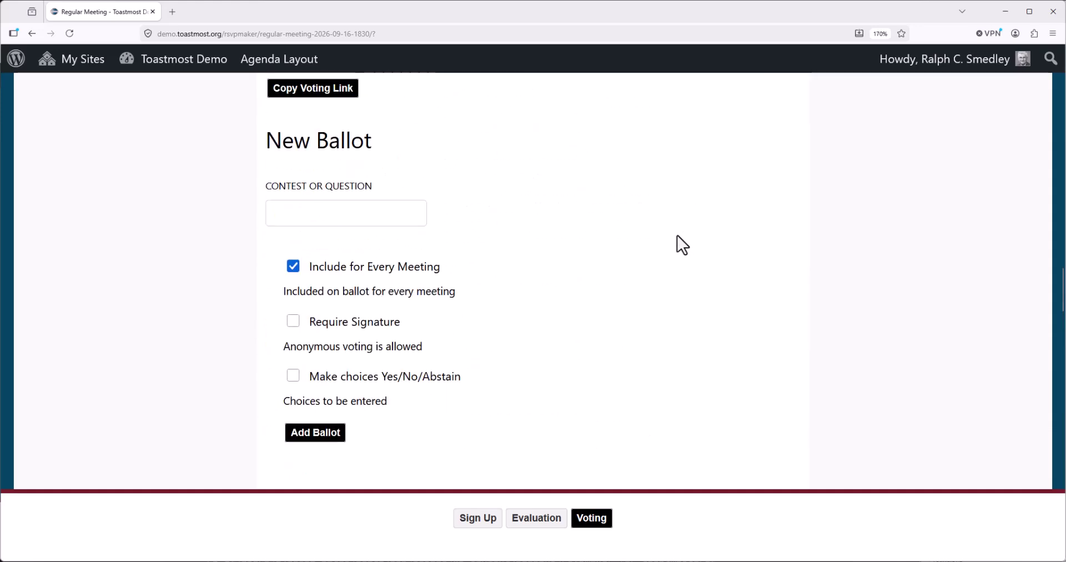
Open the vote count and review the winners and the vote breakdown for each contest.
{"action": "scroll", "coordinate": [675, 236], "scroll_direction": "up", "scroll_amount": 15}
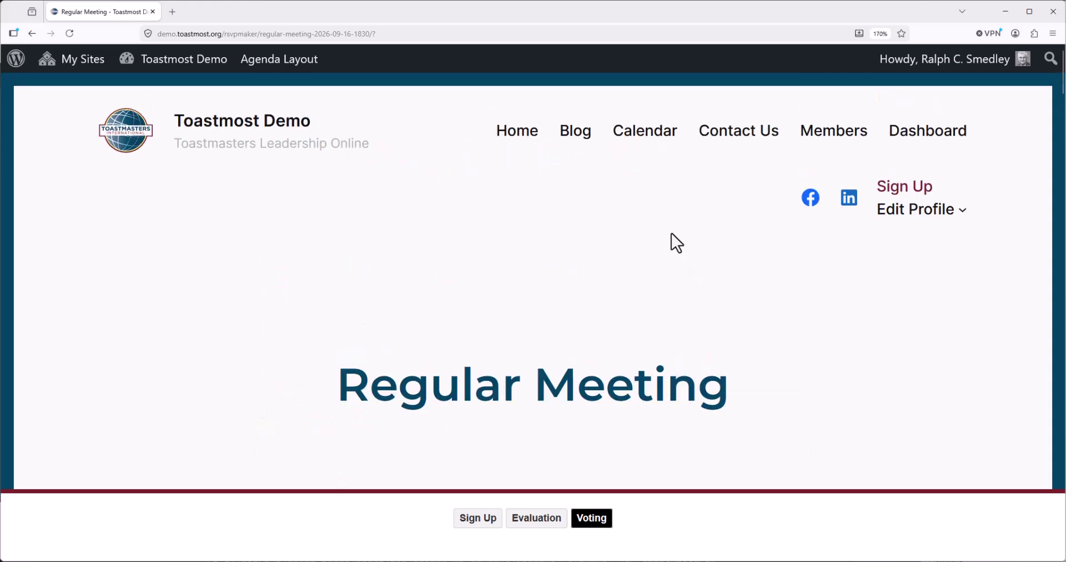
{"action": "scroll", "coordinate": [671, 234], "scroll_direction": "down", "scroll_amount": 8}
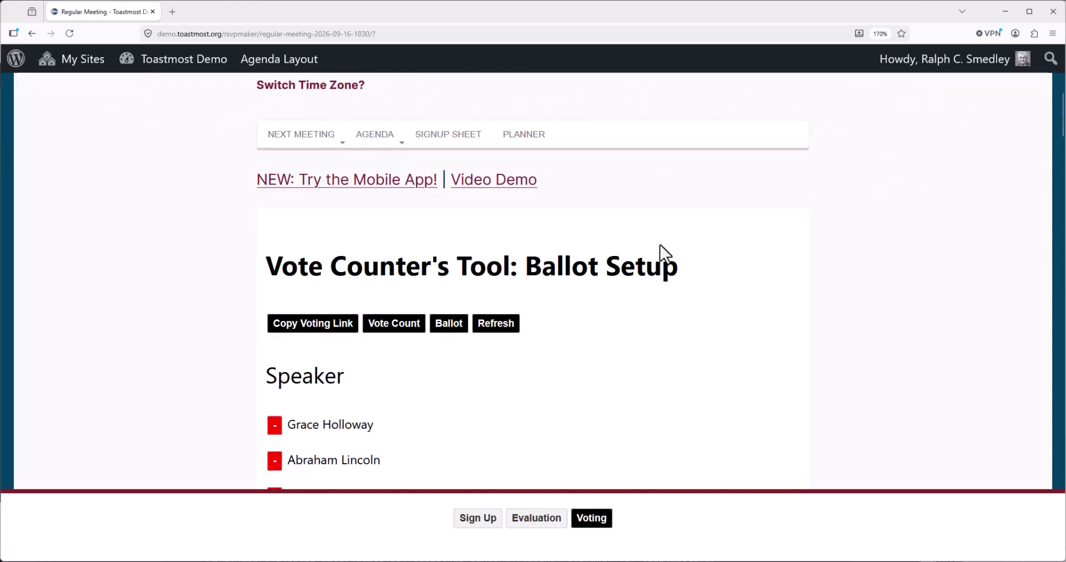
{"action": "left_click", "coordinate": [395, 323]}
{"action": "scroll", "coordinate": [711, 312], "scroll_direction": "down", "scroll_amount": 3}
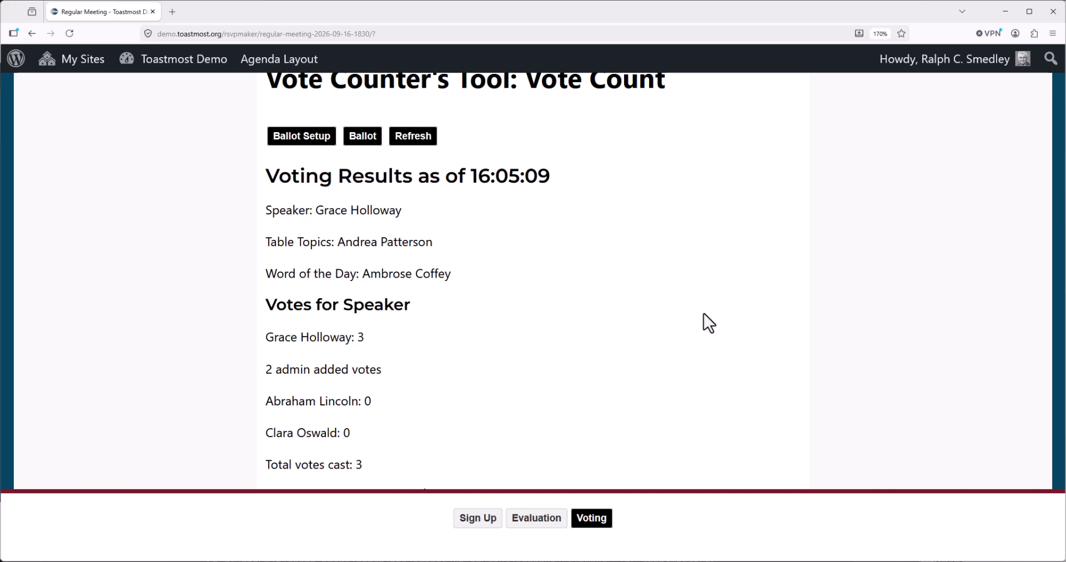
{"action": "scroll", "coordinate": [567, 361], "scroll_direction": "down", "scroll_amount": 1}
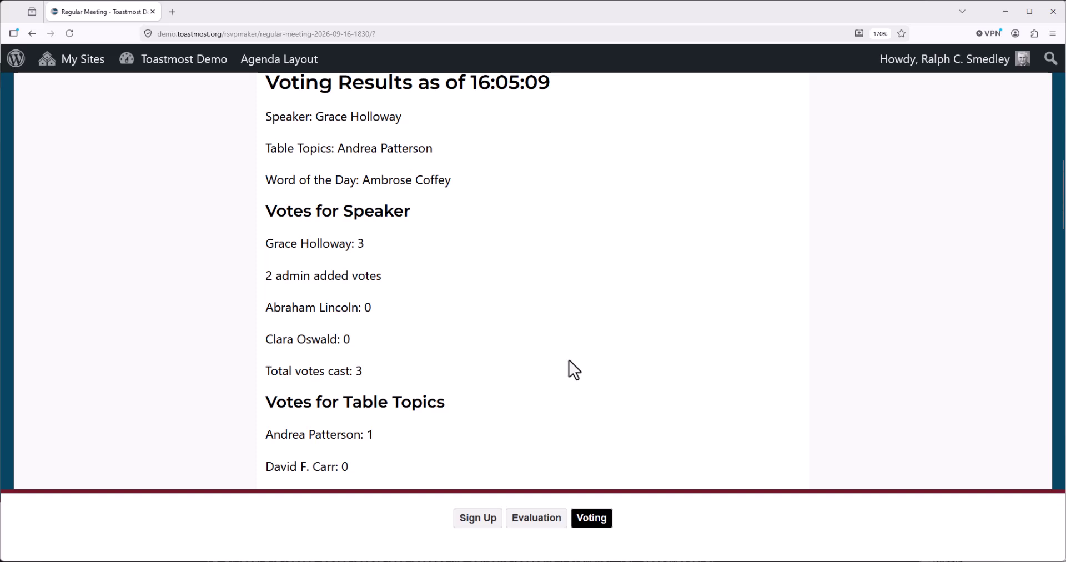
{"action": "scroll", "coordinate": [569, 360], "scroll_direction": "down", "scroll_amount": 6}
{"action": "scroll", "coordinate": [571, 358], "scroll_direction": "up", "scroll_amount": 3}
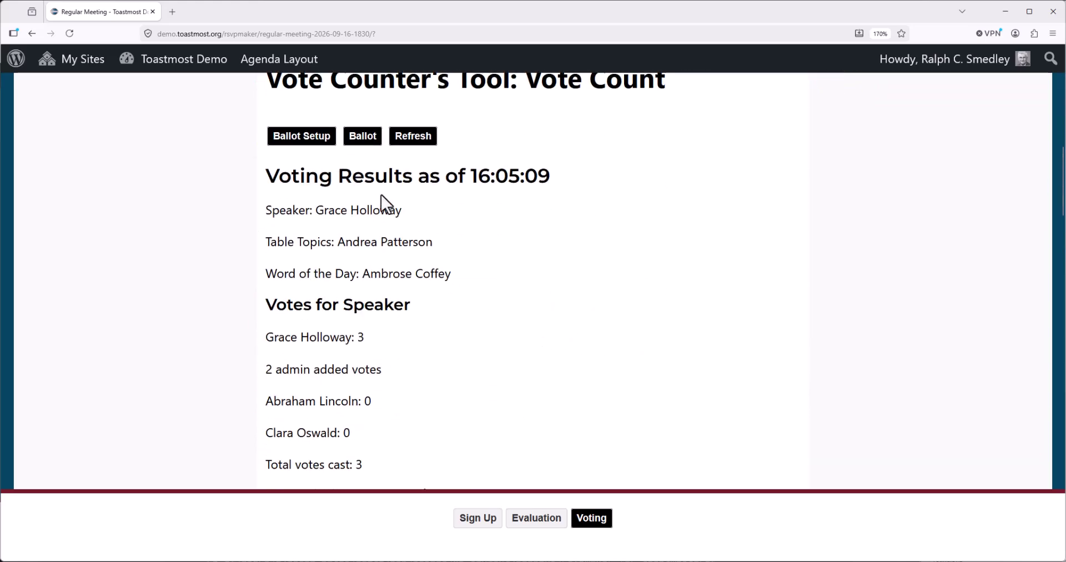
{"action": "left_click", "coordinate": [303, 140]}
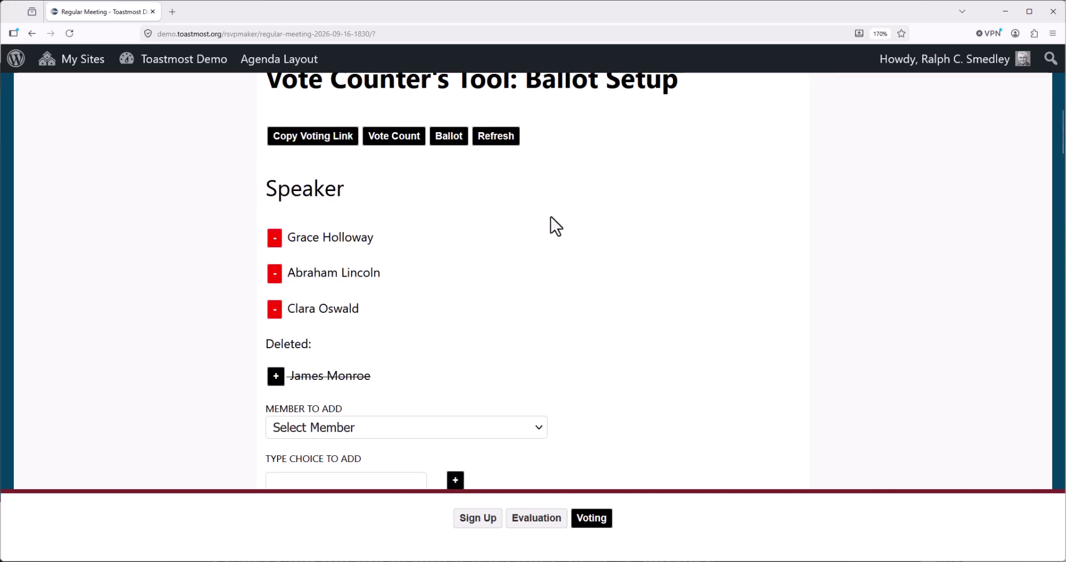
{"action": "left_click", "coordinate": [448, 139]}
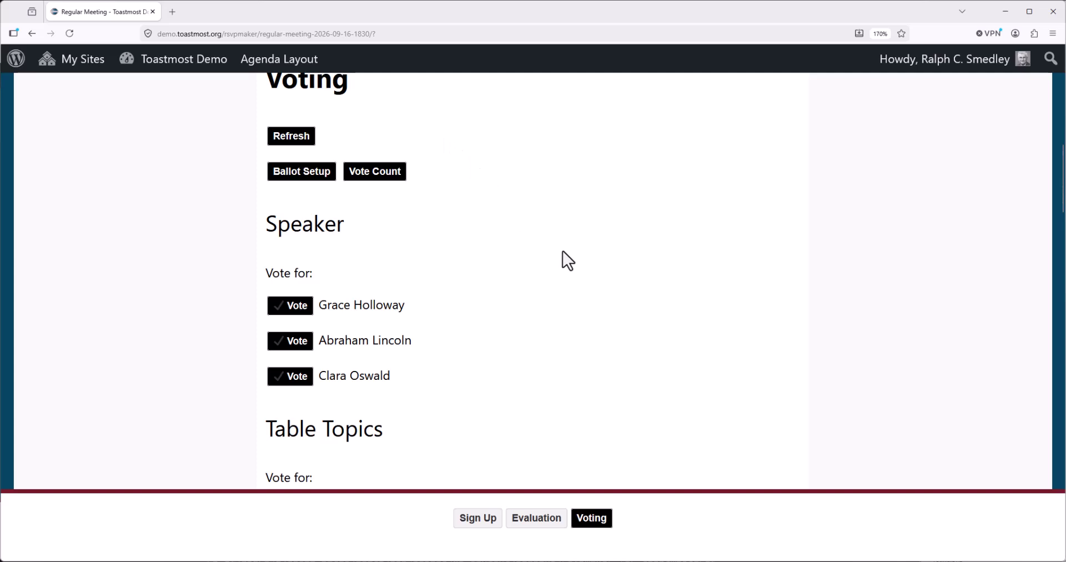
{"action": "scroll", "coordinate": [548, 256], "scroll_direction": "down", "scroll_amount": 3}
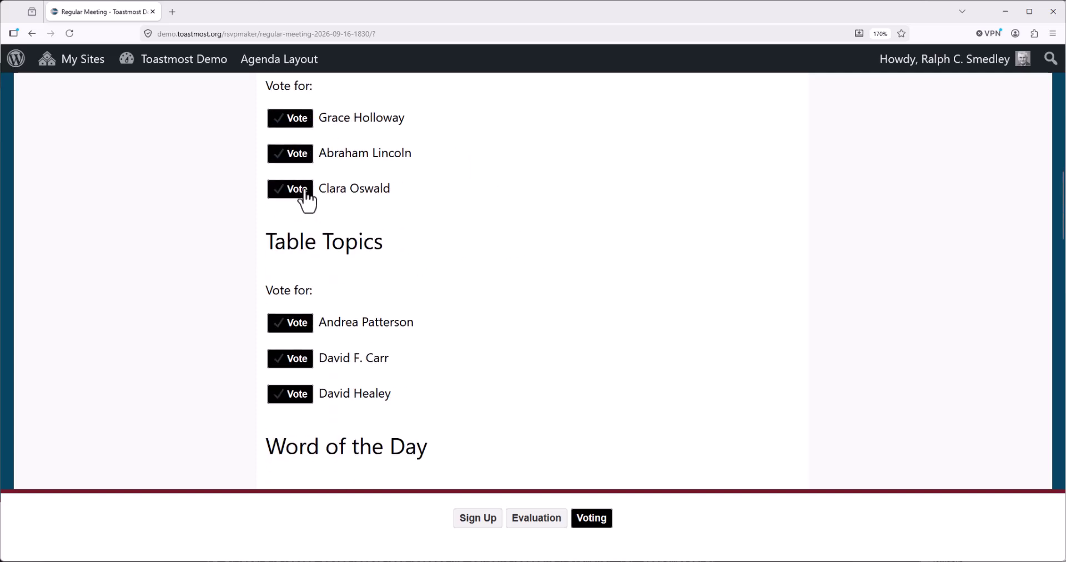
{"action": "left_click", "coordinate": [287, 155]}
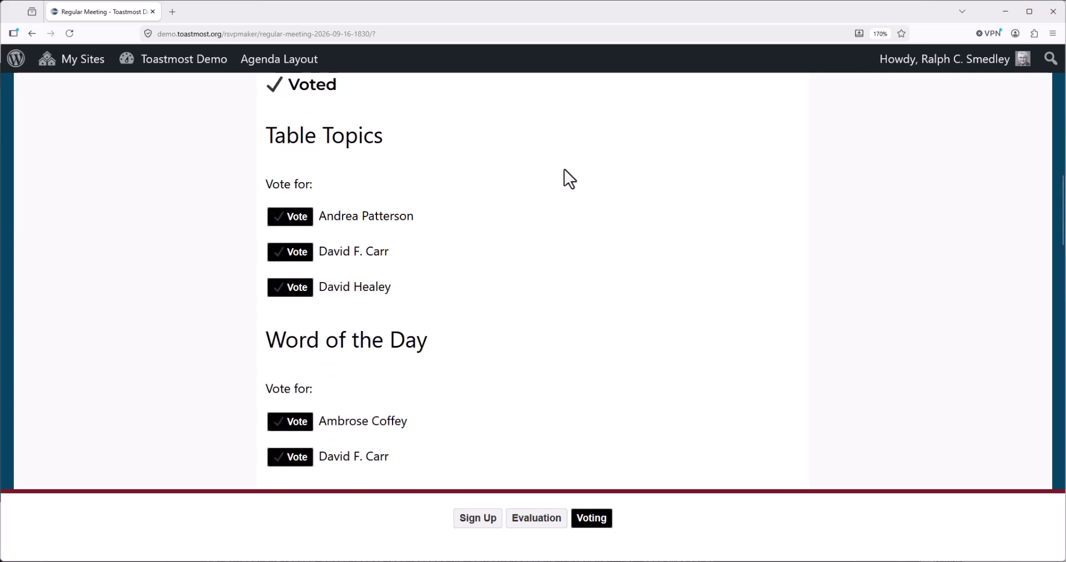
{"action": "scroll", "coordinate": [565, 175], "scroll_direction": "up", "scroll_amount": 3}
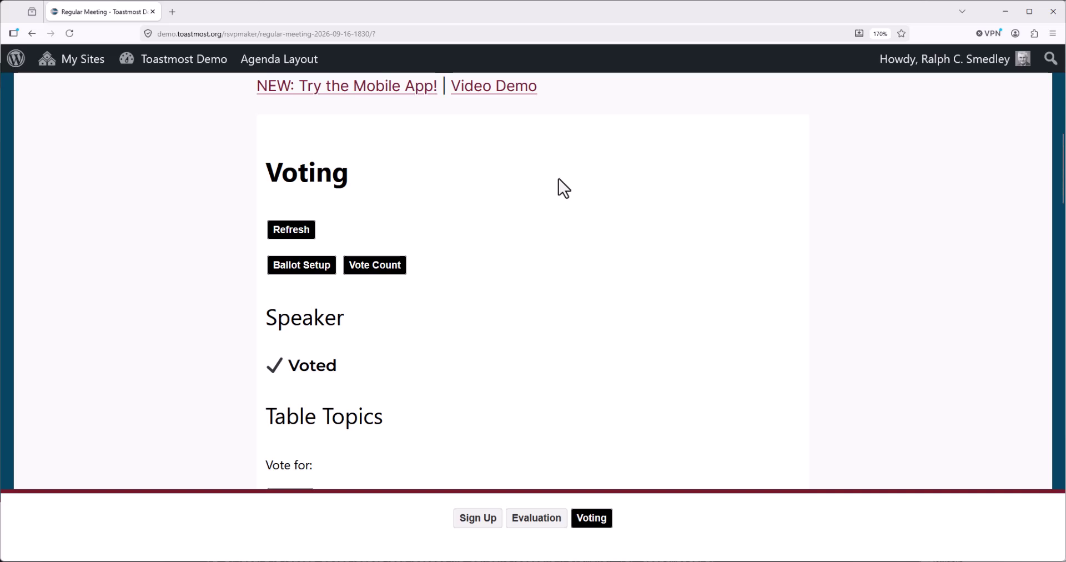
{"action": "scroll", "coordinate": [559, 178], "scroll_direction": "down", "scroll_amount": 3}
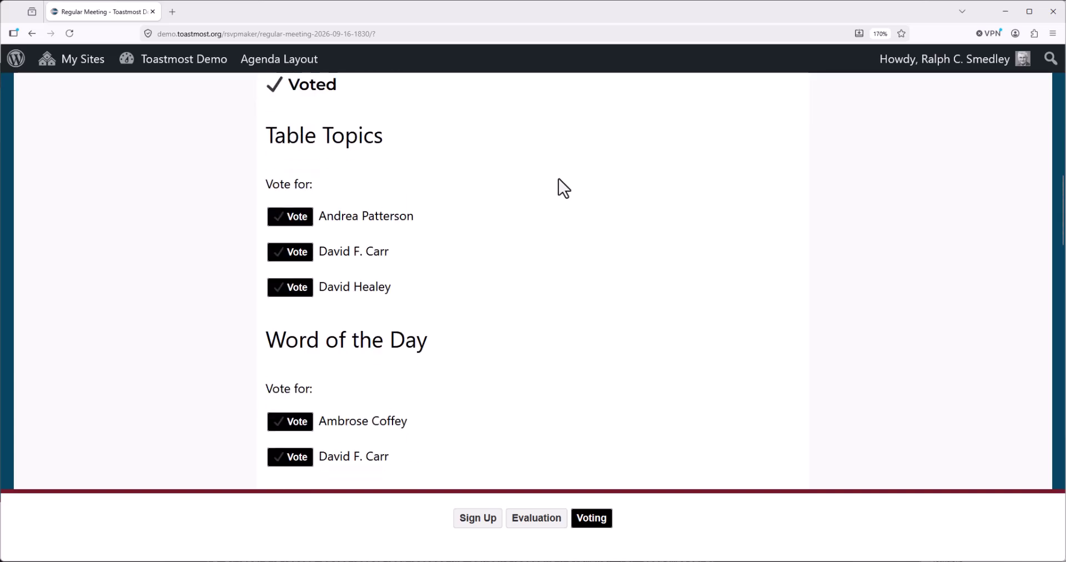
{"action": "left_click", "coordinate": [280, 258]}
Return to the vote count by way of the ballot setup and check the updated Speaker and Table Topics results.
{"action": "scroll", "coordinate": [546, 244], "scroll_direction": "up", "scroll_amount": 5}
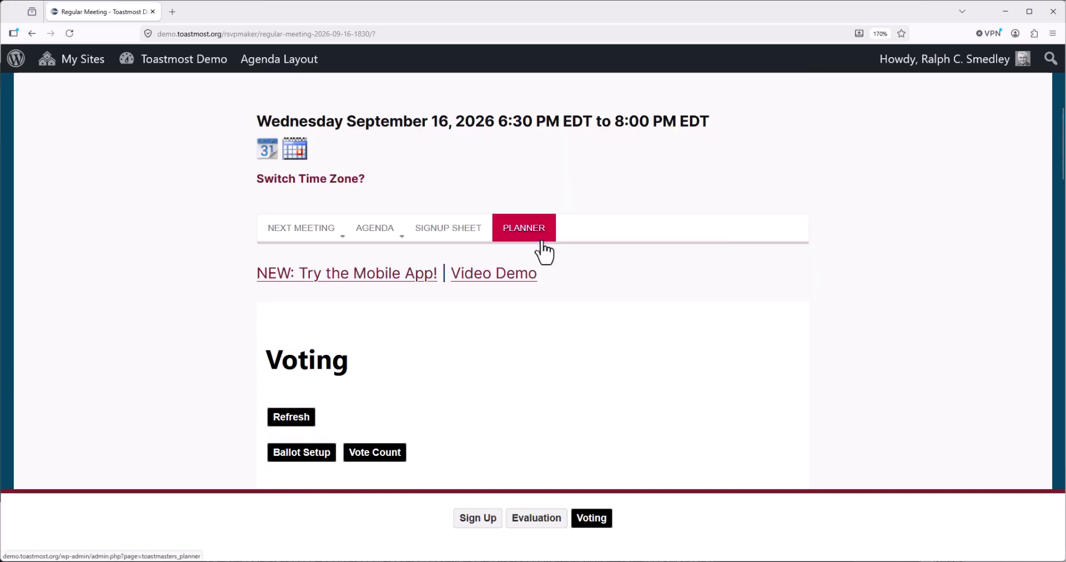
{"action": "scroll", "coordinate": [543, 253], "scroll_direction": "down", "scroll_amount": 3}
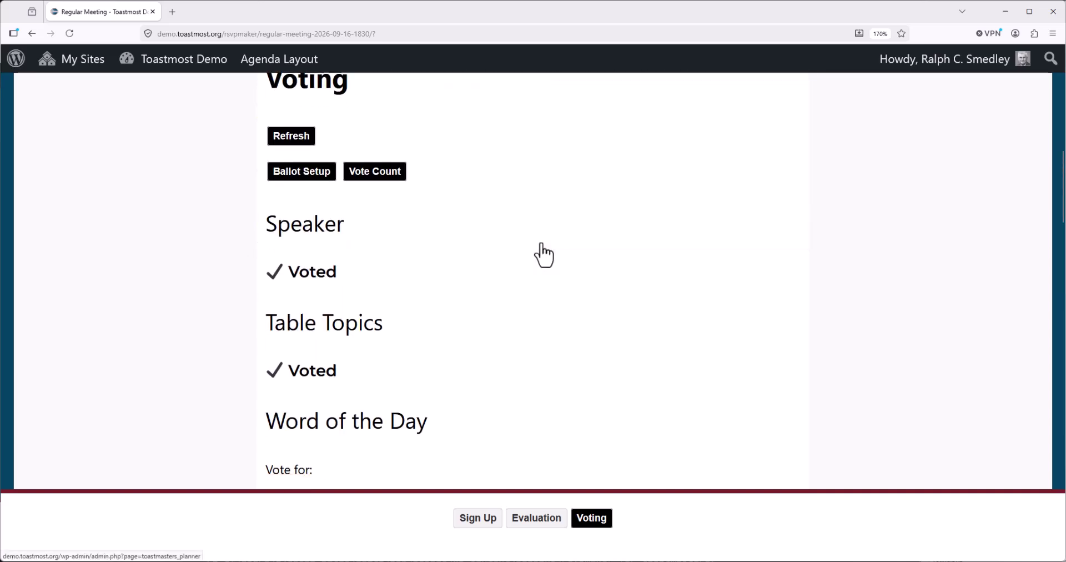
{"action": "left_click", "coordinate": [312, 174]}
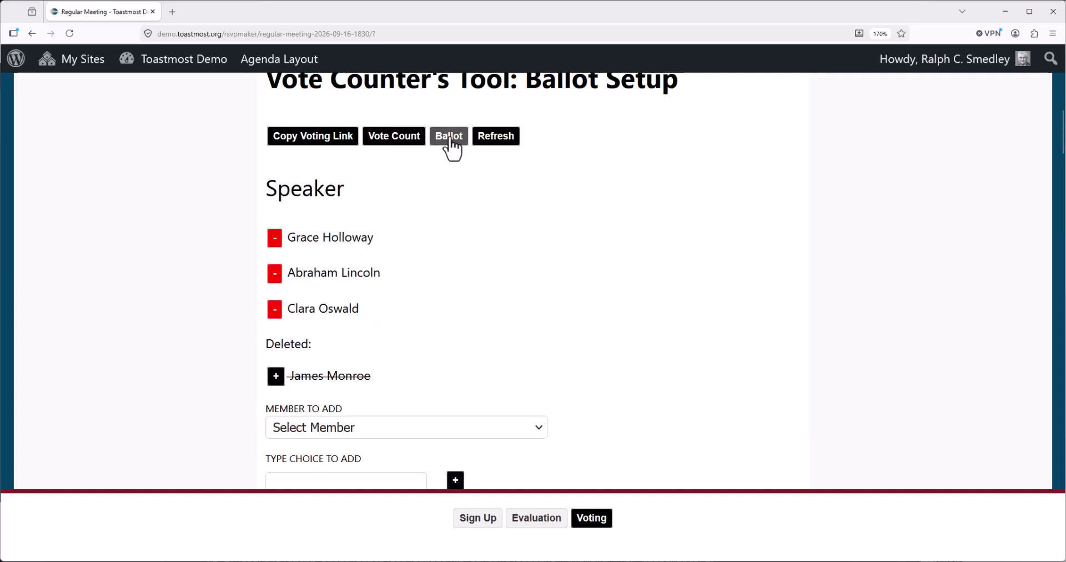
{"action": "left_click", "coordinate": [394, 145]}
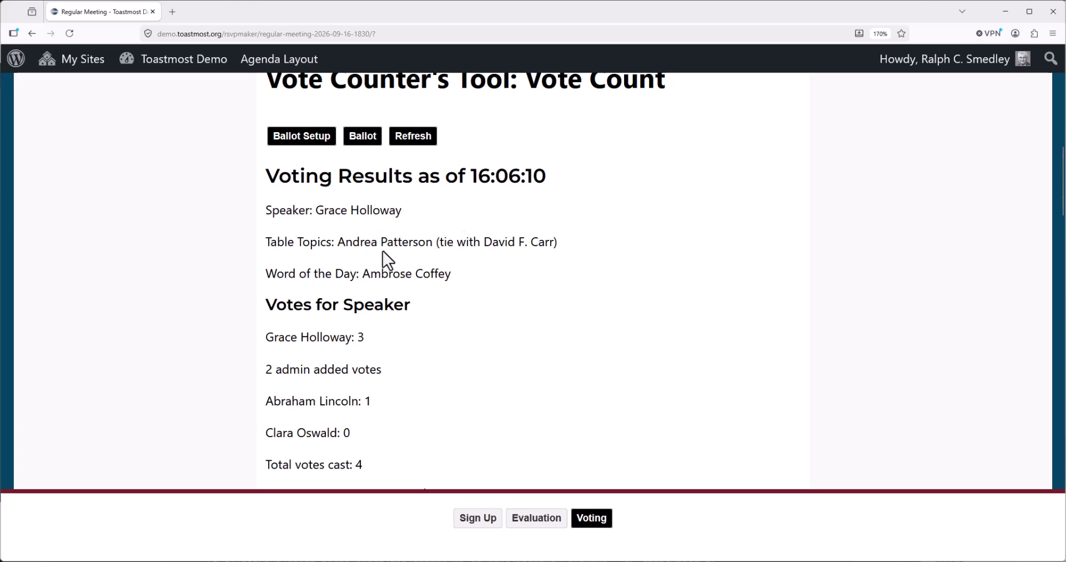
Switch to the Chrome window, open the meeting's agenda layout and update it to include the QR code for the digital voting tool.
{"action": "key", "text": "alt+Tab"}
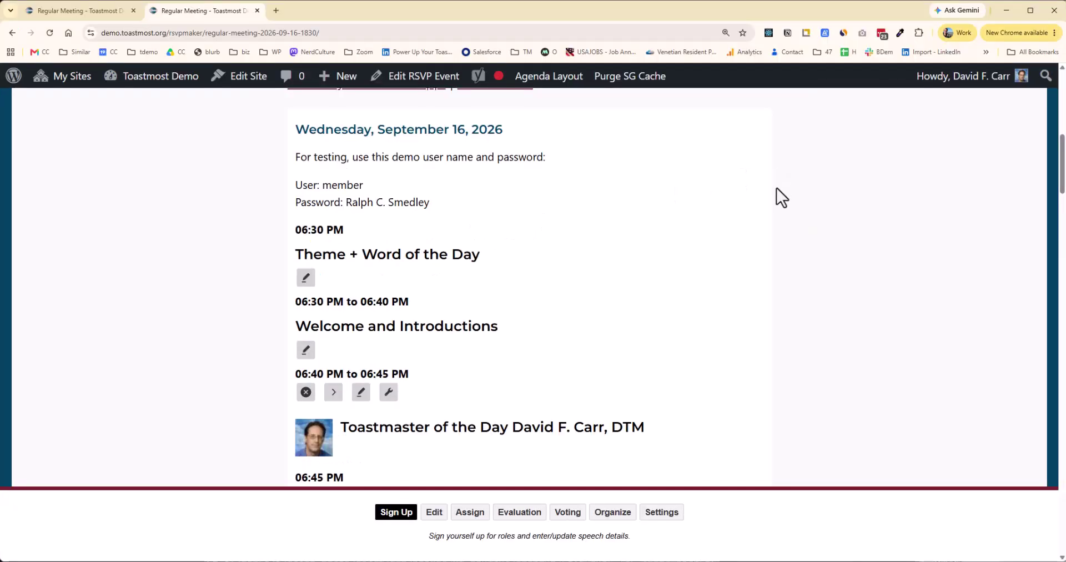
{"action": "scroll", "coordinate": [738, 181], "scroll_direction": "up", "scroll_amount": 5}
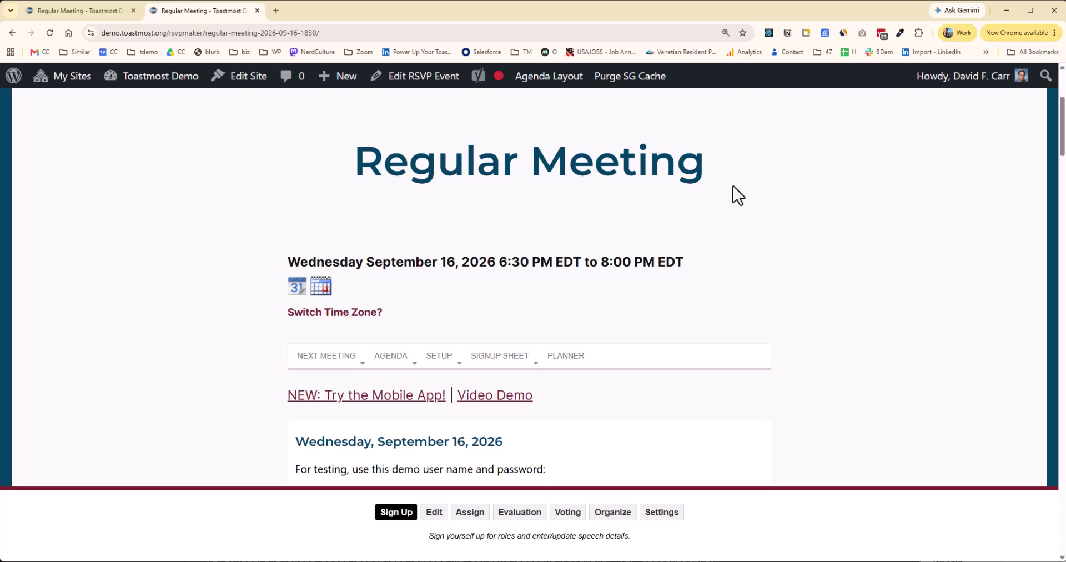
{"action": "left_click", "coordinate": [541, 83]}
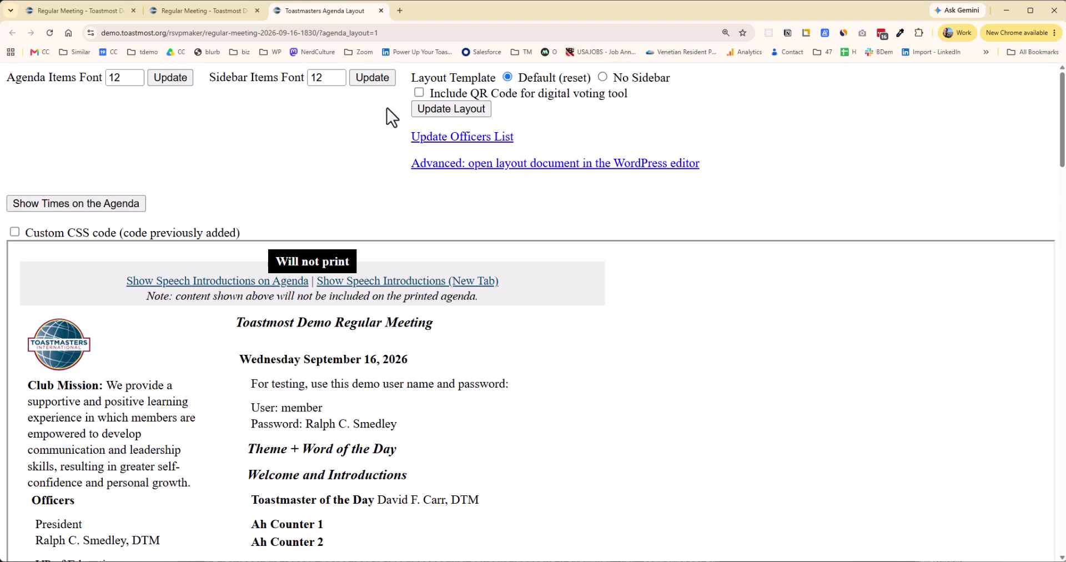
{"action": "left_click", "coordinate": [419, 92]}
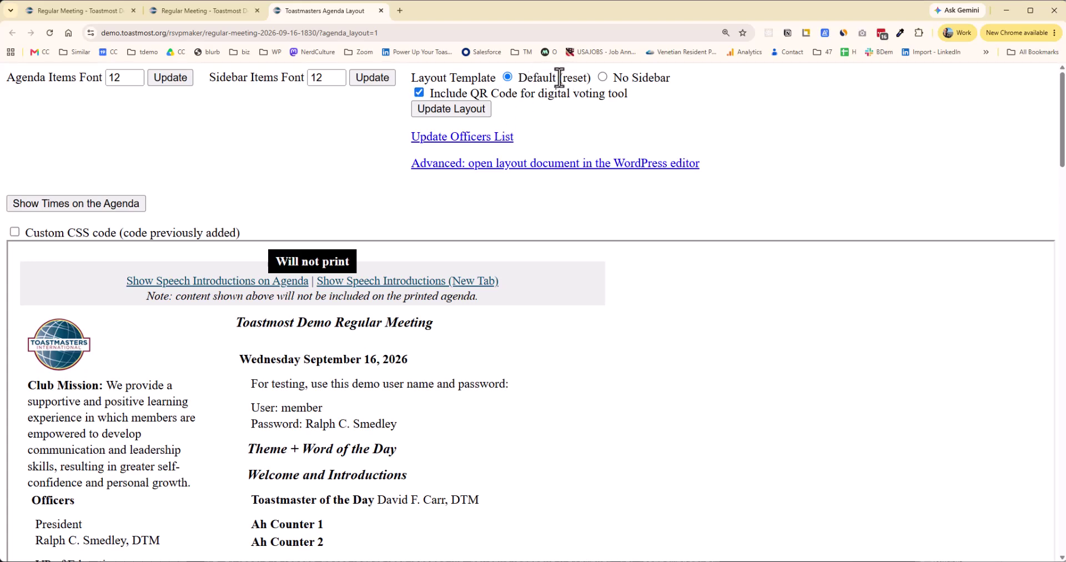
{"action": "left_click", "coordinate": [472, 108]}
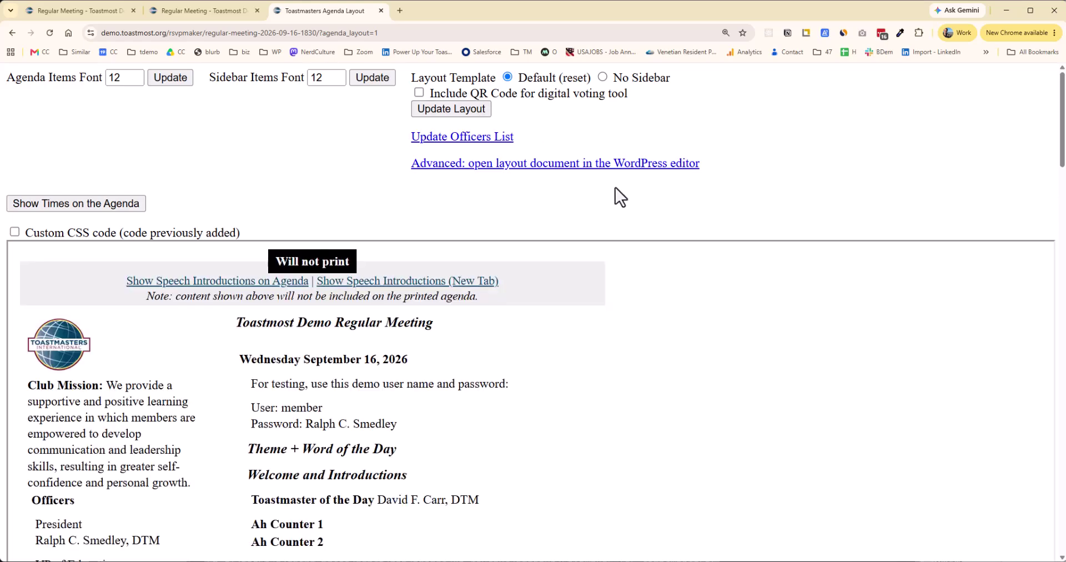
{"action": "scroll", "coordinate": [614, 193], "scroll_direction": "down", "scroll_amount": 5}
{"action": "scroll", "coordinate": [614, 192], "scroll_direction": "down", "scroll_amount": 3}
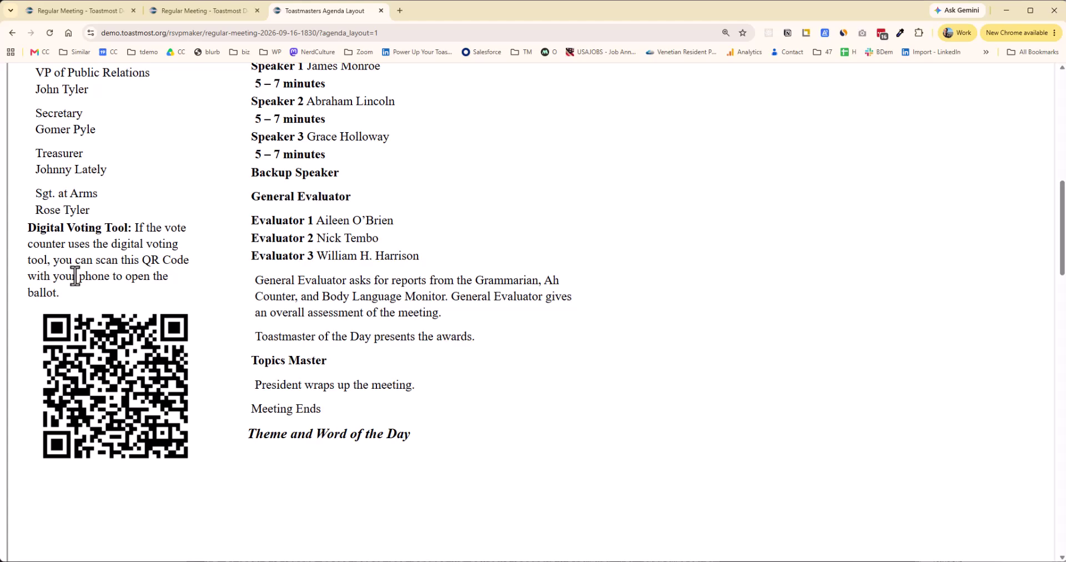
{"action": "scroll", "coordinate": [74, 274], "scroll_direction": "up", "scroll_amount": 7}
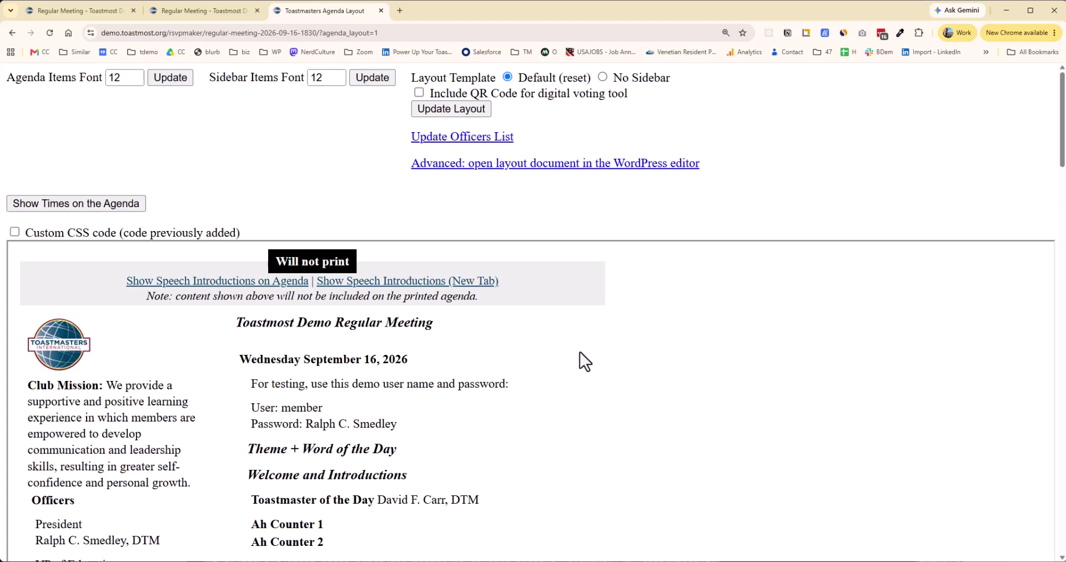
Back on the Regular Meeting page, show the agenda without printing and examine the voting QR code below the officers list.
{"action": "left_click", "coordinate": [199, 12]}
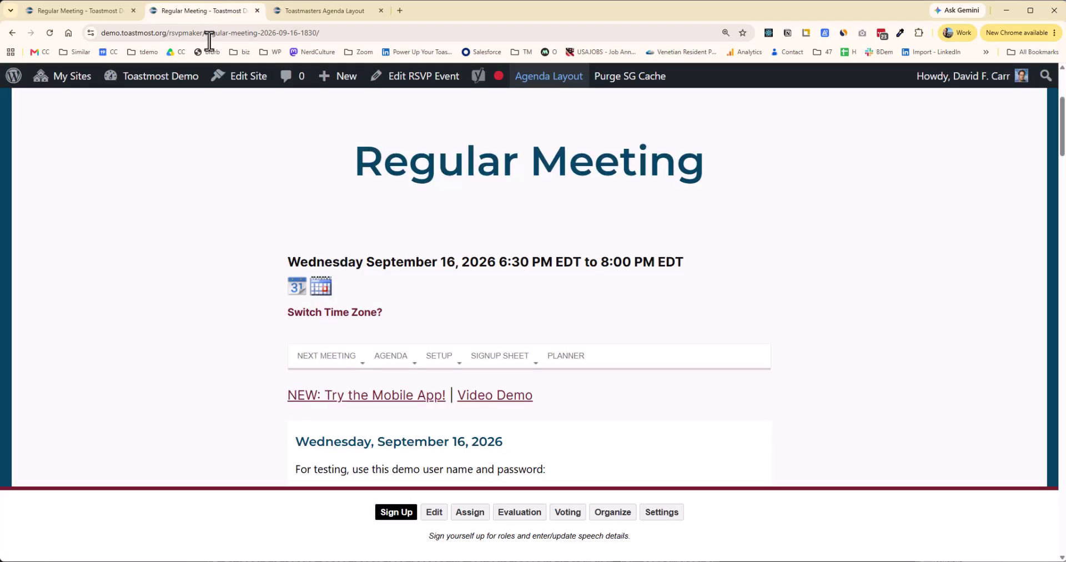
{"action": "mouse_move", "coordinate": [390, 368]}
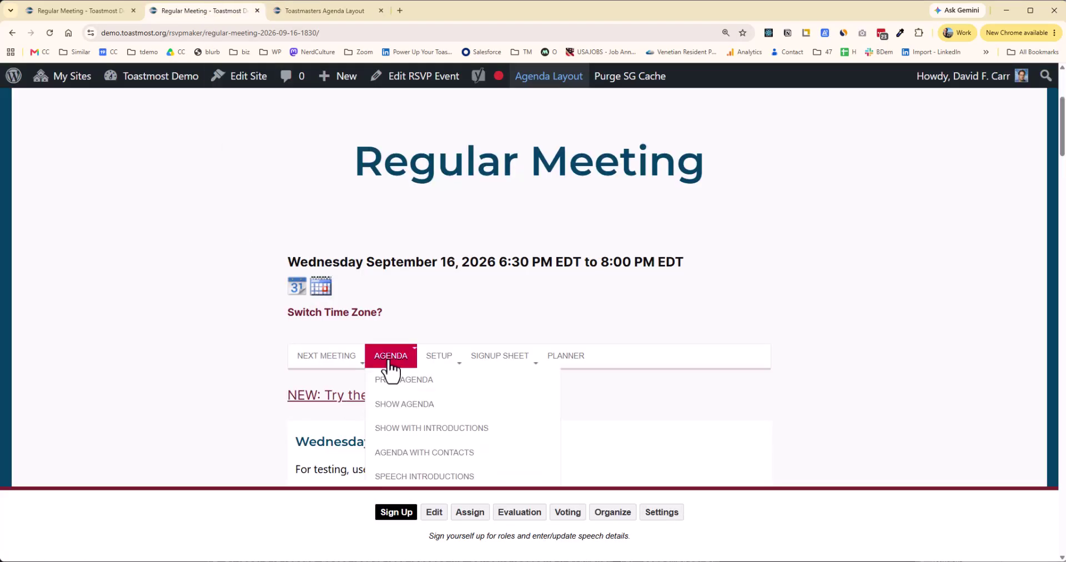
{"action": "left_click", "coordinate": [415, 404]}
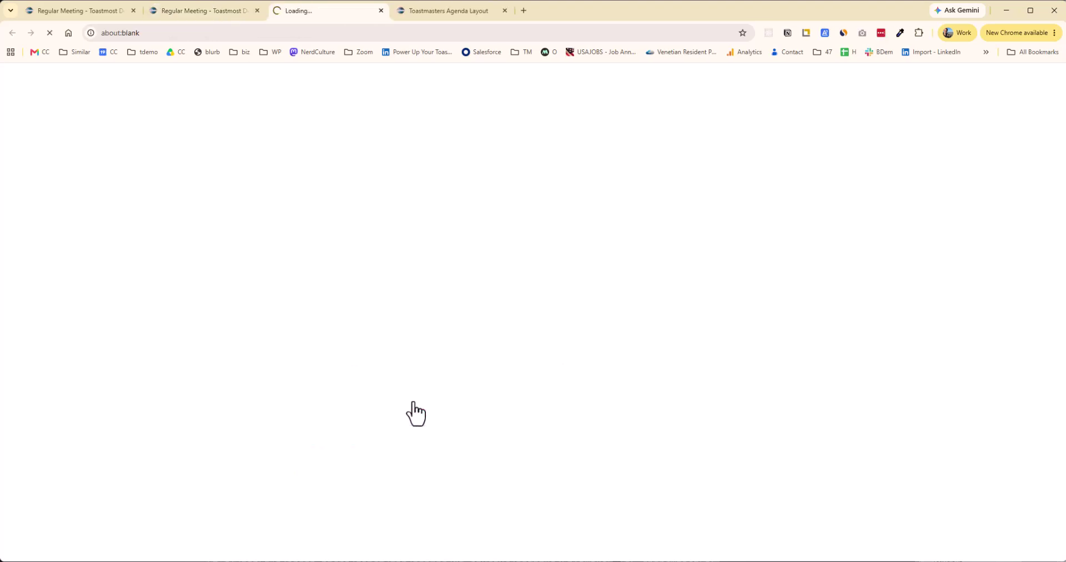
{"action": "scroll", "coordinate": [471, 373], "scroll_direction": "down", "scroll_amount": 5}
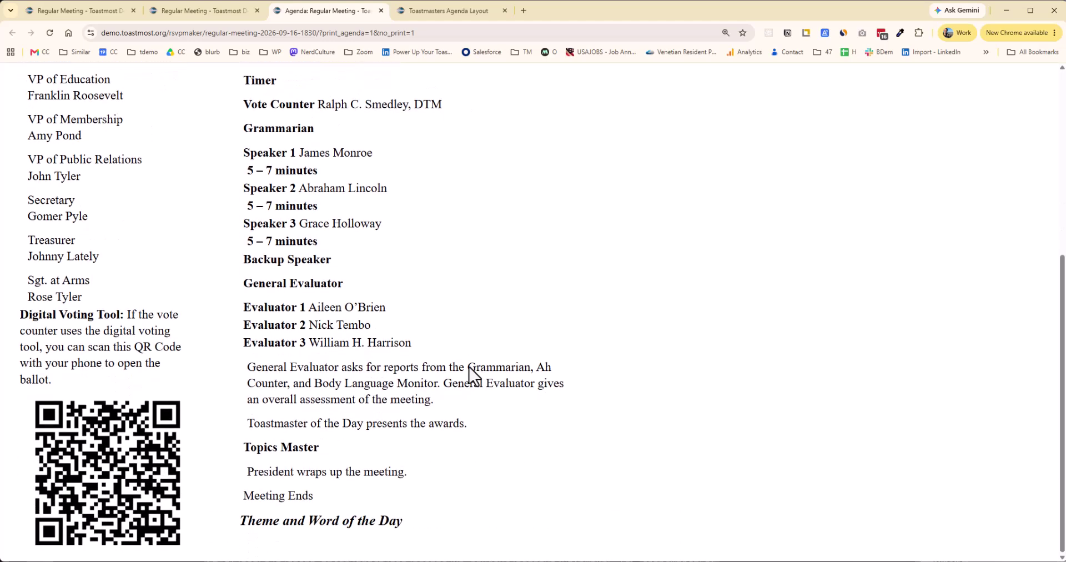